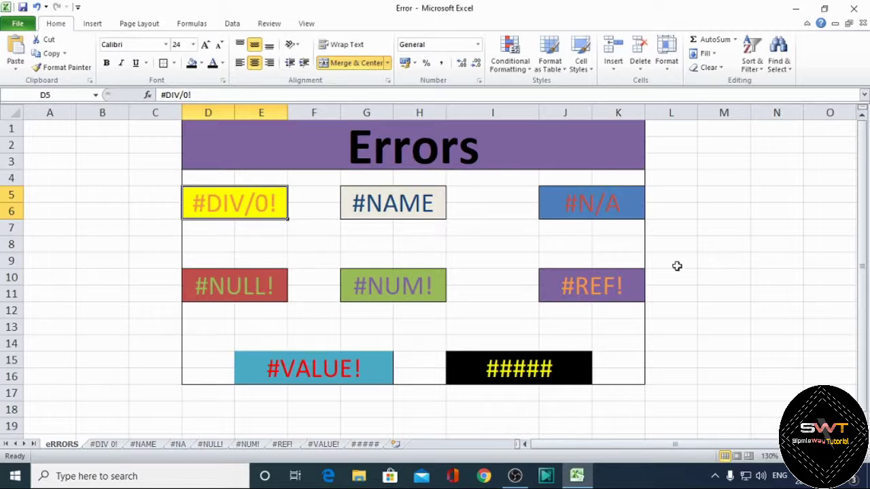
Step: Review the #NULL!, #NUM!, #REF!, #VALUE! and ##### entries on the errors overview sheet
left_click(256, 289)
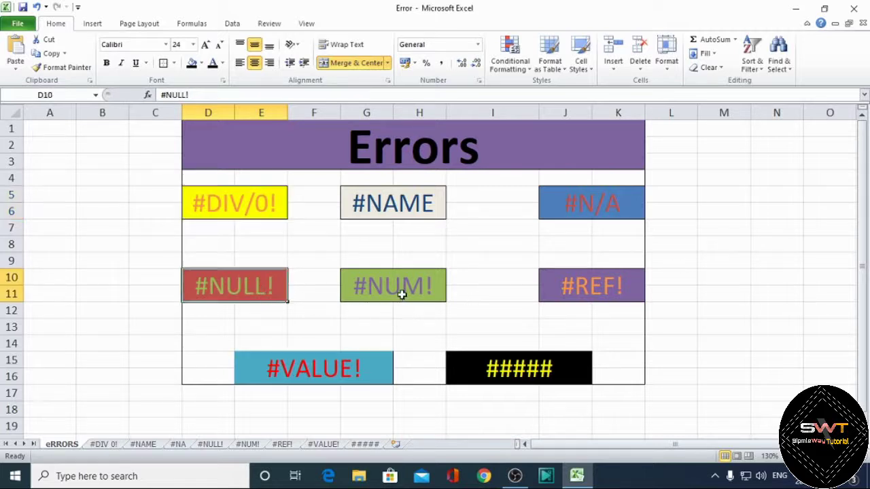
left_click(401, 289)
left_click(590, 290)
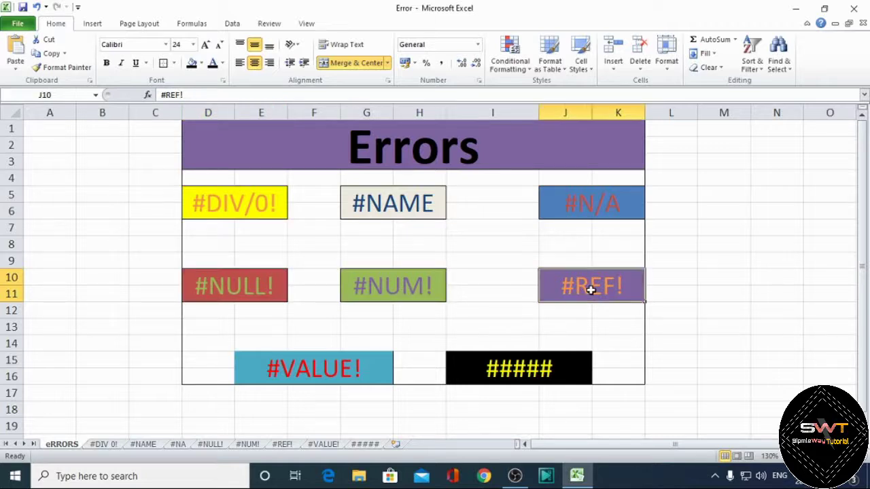
left_click(333, 376)
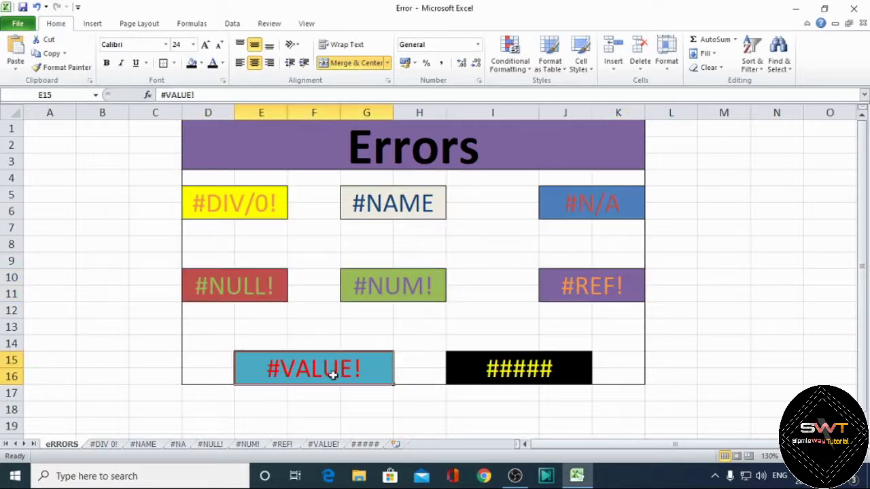
left_click(506, 370)
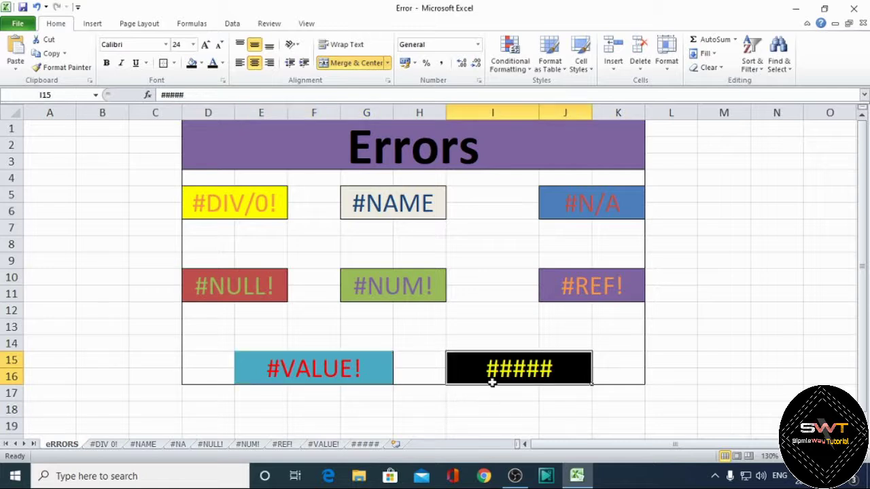
Step: On the #DIV 0! sheet, examine the first Divide by Zero example's inputs in C5 and C6 and its formula in C7
left_click(109, 446)
scroll(112, 447, "up", 1)
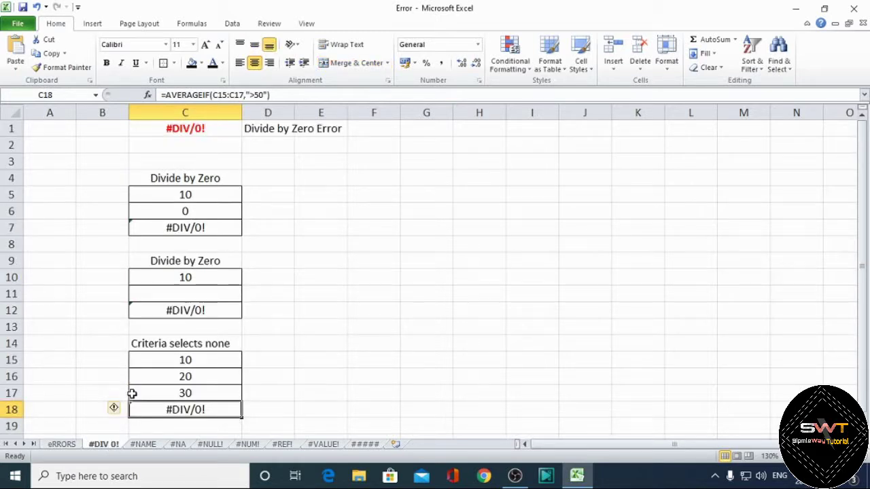
left_click(216, 200)
left_click(196, 213)
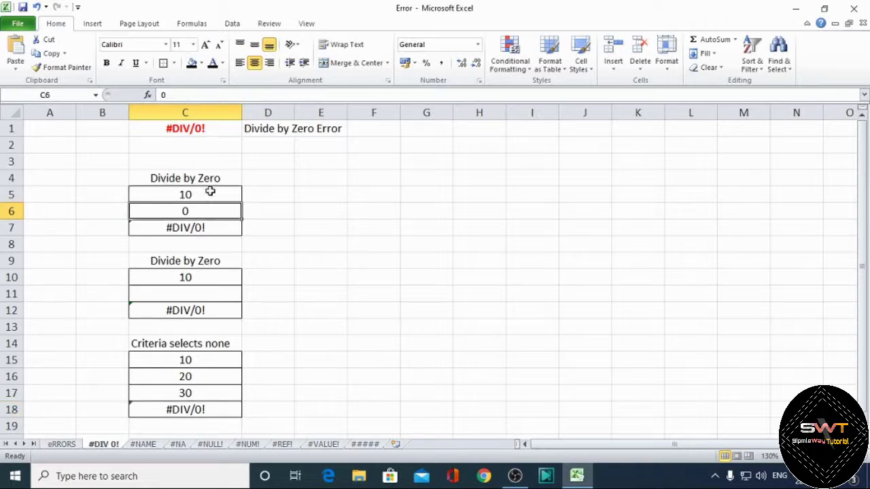
left_click(205, 227)
left_click(212, 196)
left_click(202, 213)
left_click(206, 227)
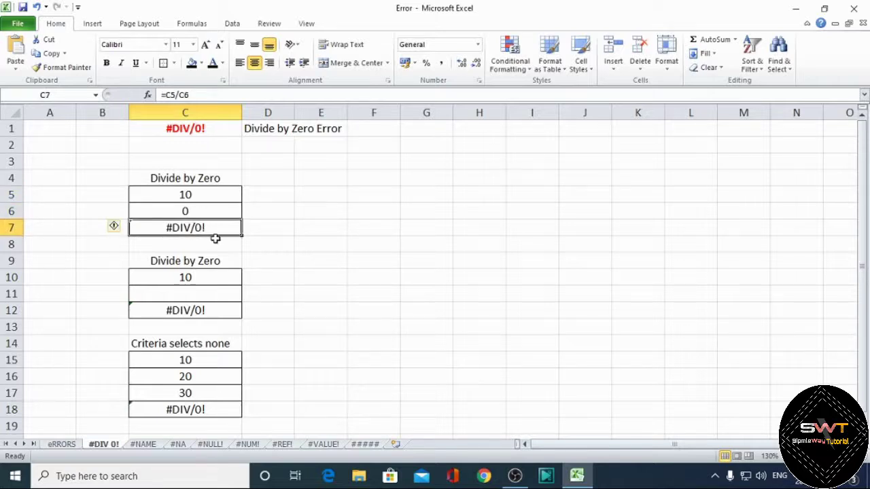
key("F2")
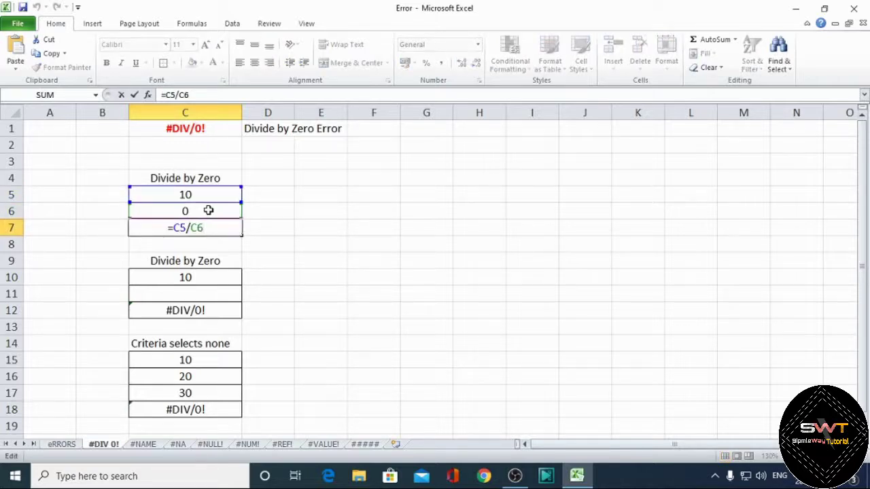
left_click(269, 242)
Step: Examine the second Divide by Zero example, with its value in C10 and its division formula in C12
left_click(204, 279)
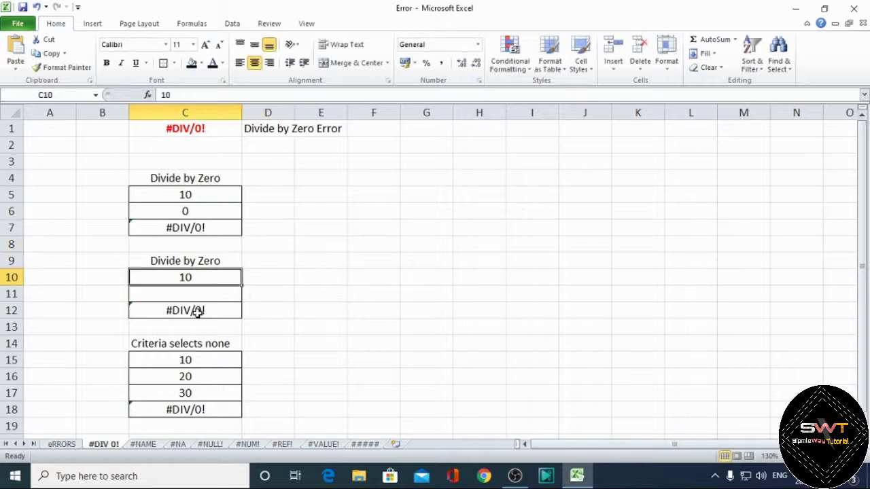
left_click(196, 312)
key("F2")
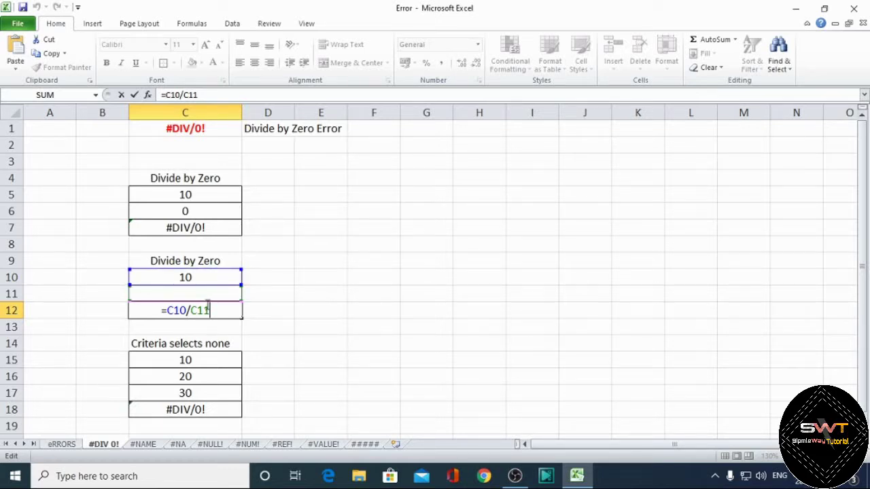
key("Return")
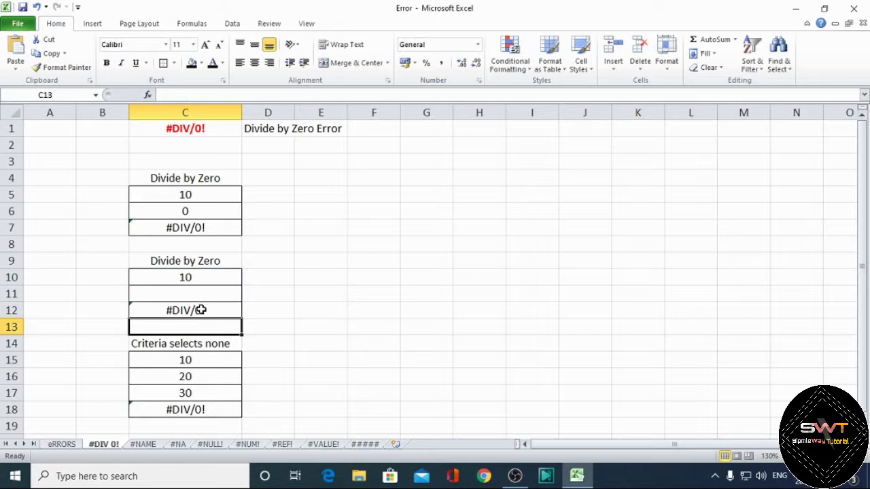
left_click(206, 308)
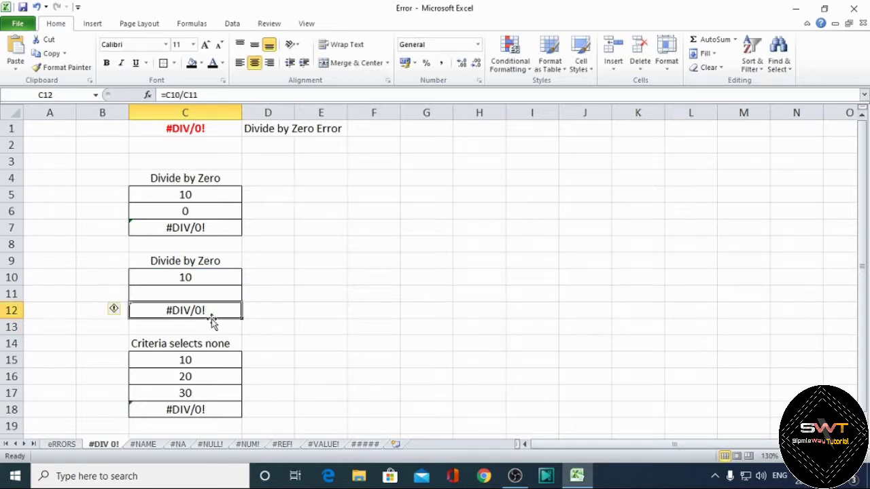
Step: Try a divisor of 1 in C6 for the first Divide by Zero example, and undo the change
left_click(194, 213)
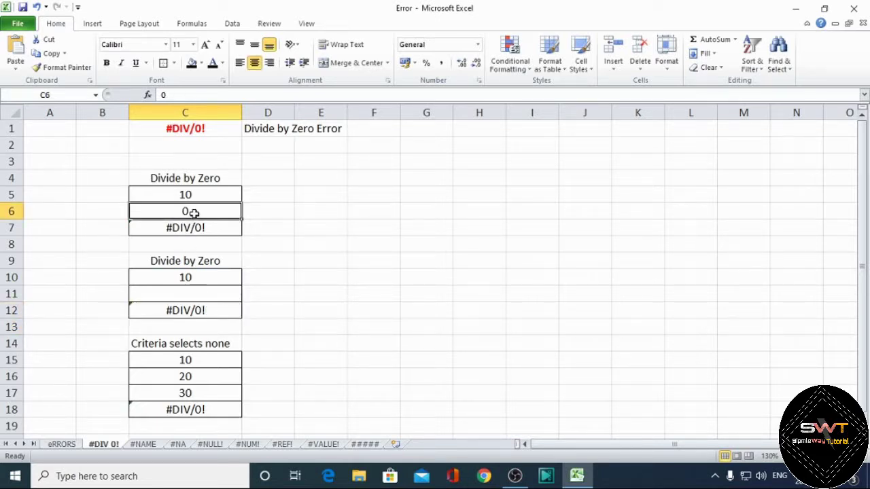
type("1")
key("Return")
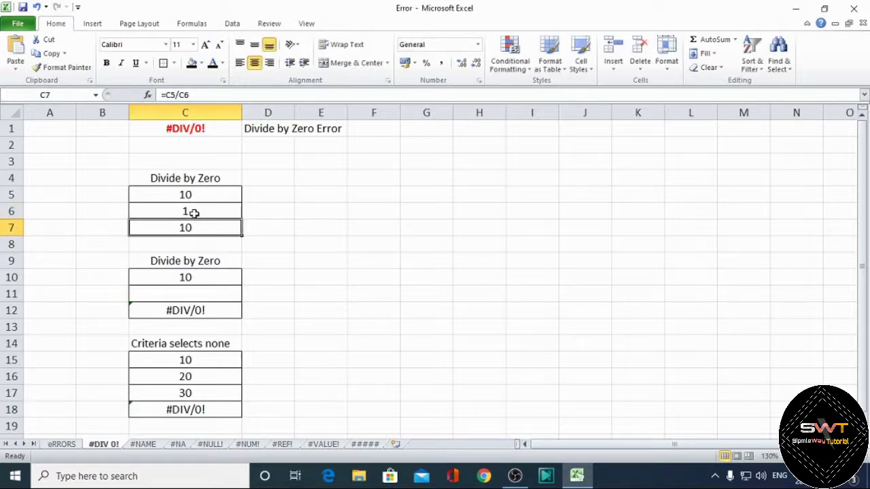
key("ctrl+z")
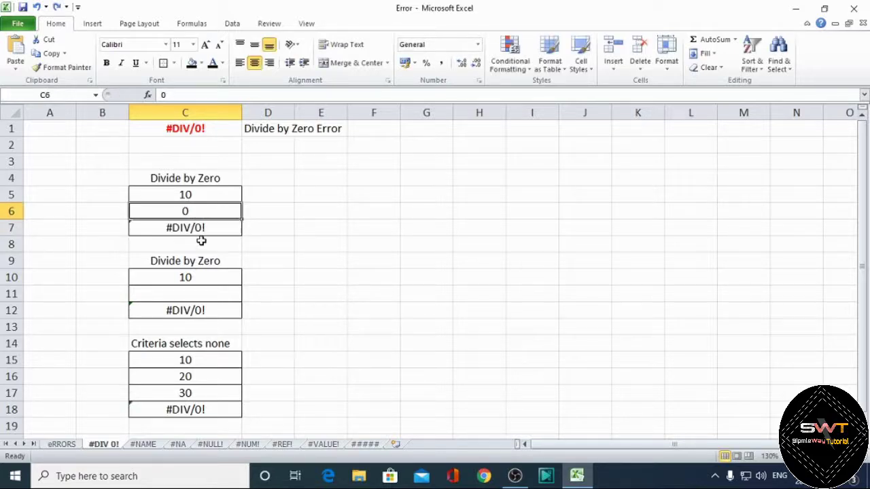
left_click(206, 227)
Step: Try a divisor of 1 in the blank cell C11 of the second example, and clear the cell again
left_click(192, 304)
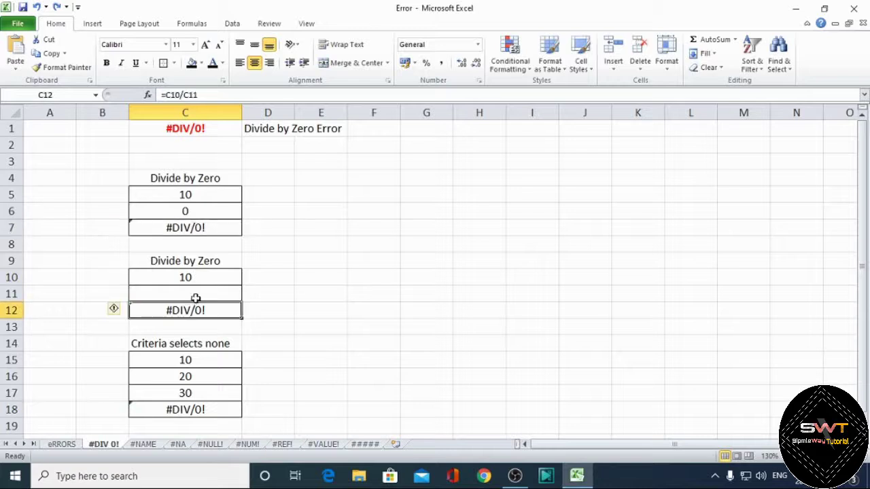
left_click(198, 293)
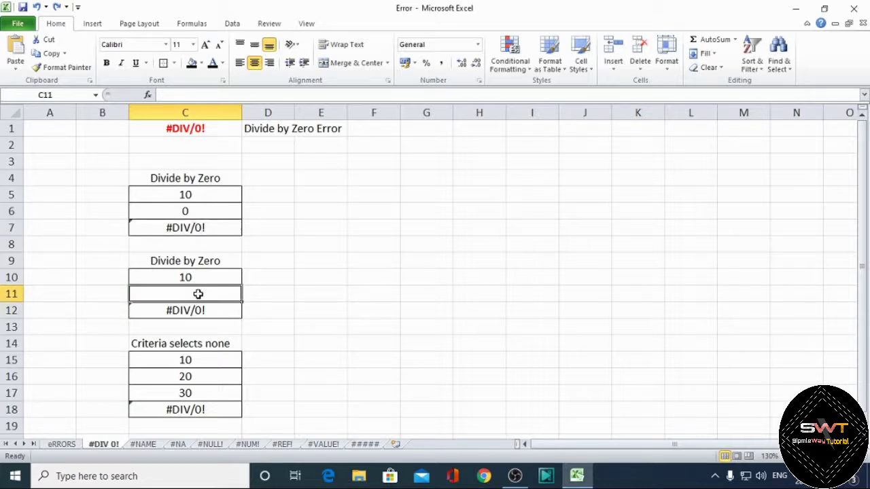
type("1")
key("Return")
left_click(198, 293)
key("Delete")
Step: Examine the AVERAGEIF formula in C18 and the values in C15:C17 of the Criteria selects none example
scroll(200, 305, "down", 3)
scroll(194, 313, "up", 2)
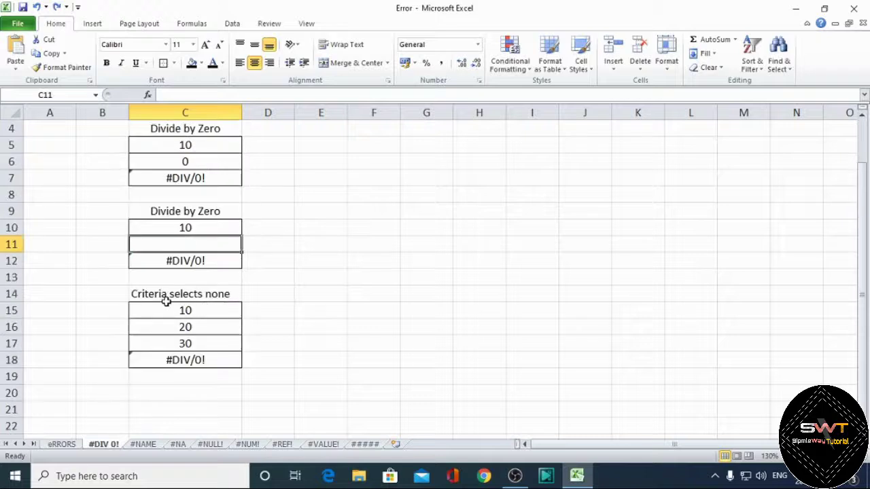
left_click(193, 361)
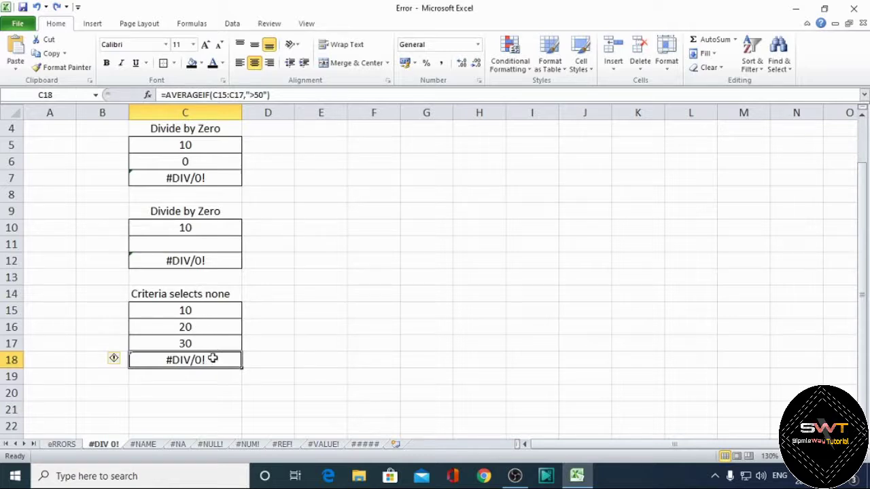
left_click_drag(207, 310, 204, 336)
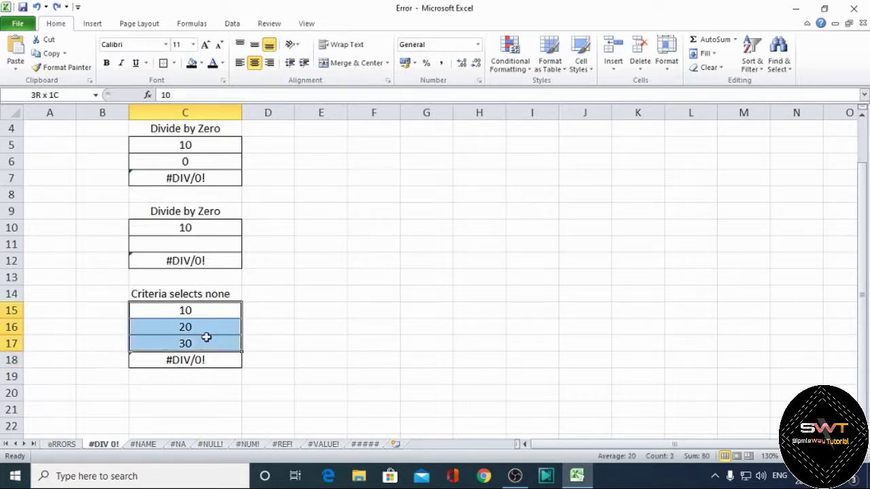
left_click(194, 357)
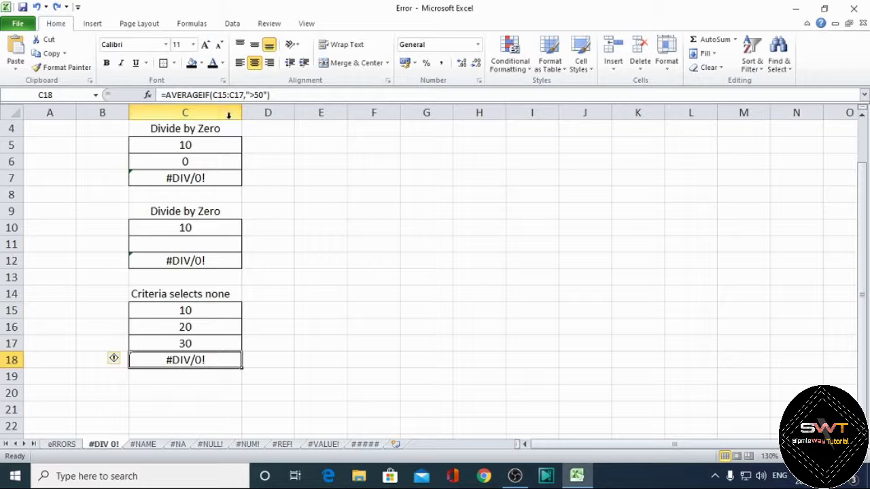
left_click(281, 97)
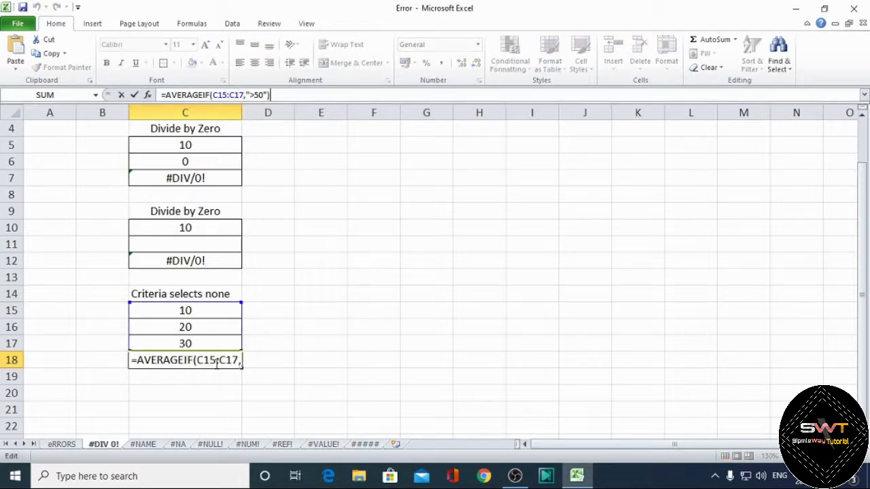
left_click(282, 356)
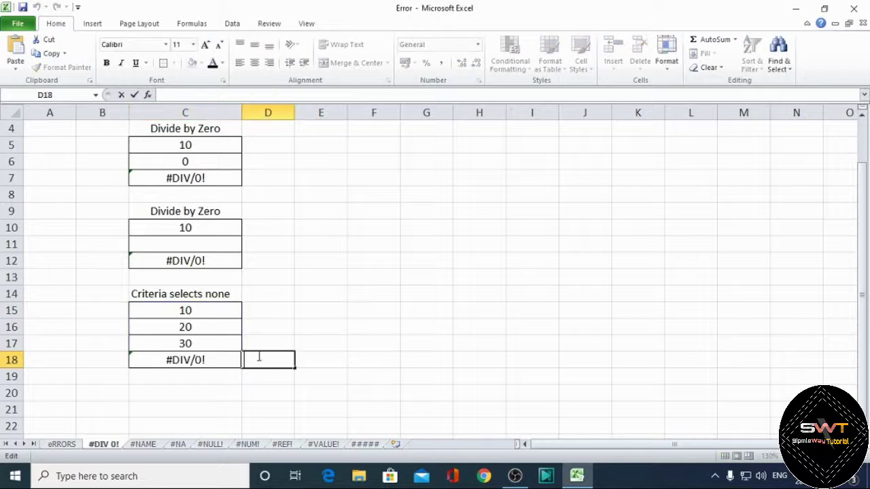
left_click(185, 359)
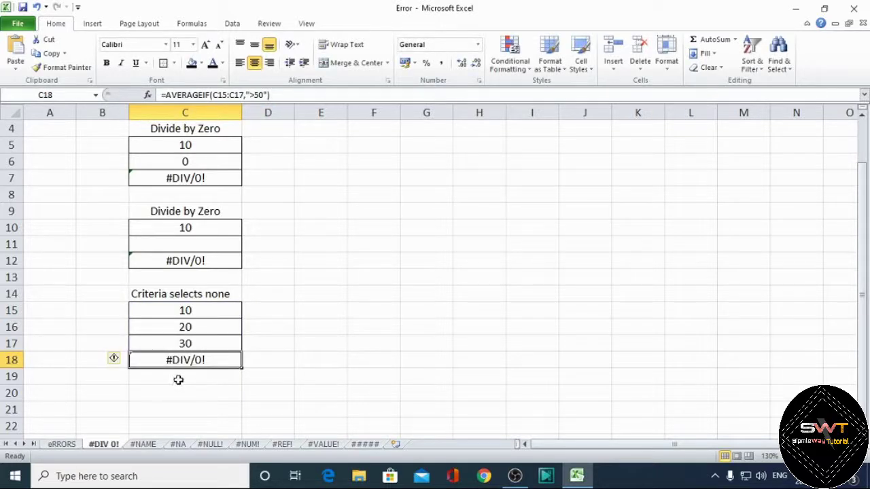
Step: Try the value 60 in C16 to meet the AVERAGEIF criterion, and undo the change
left_click(194, 327)
type("60")
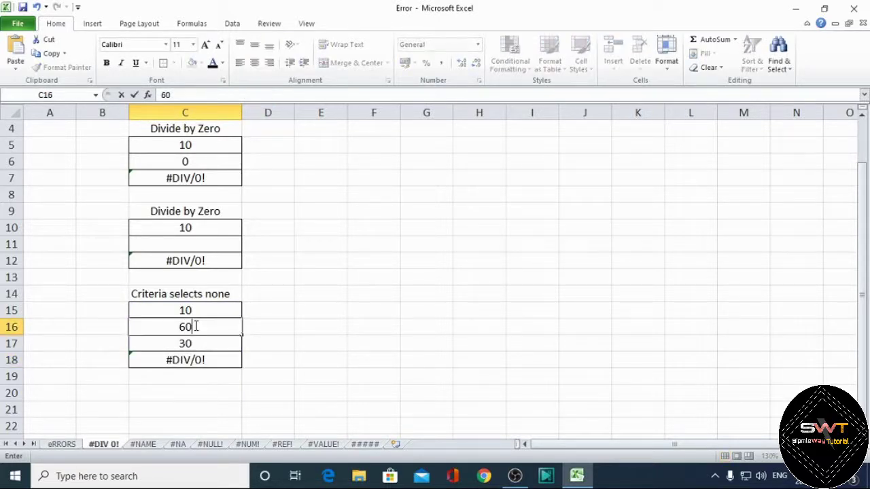
key("Return")
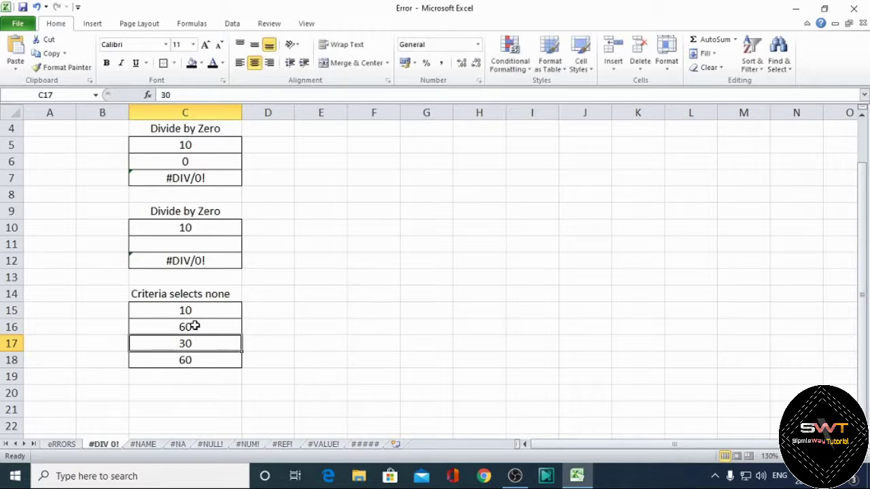
key("ctrl+z")
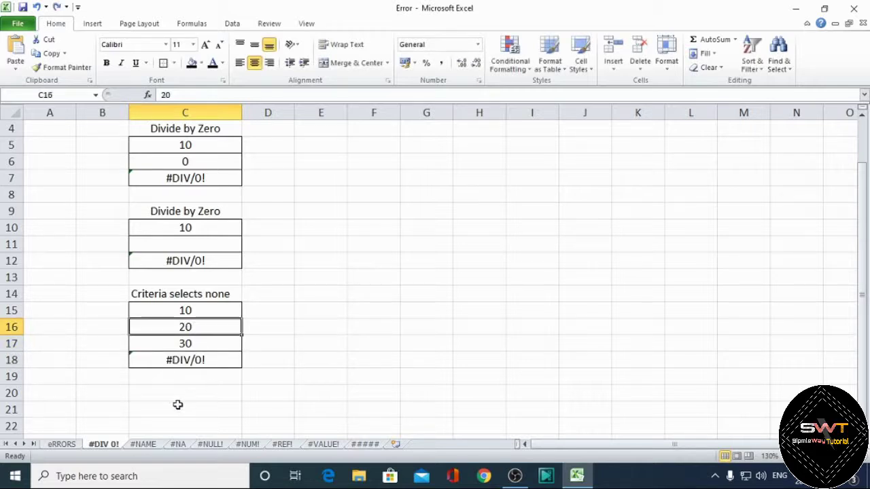
Step: On the #NAME sheet, examine the function name in C10 of the misspelled function example
left_click(143, 444)
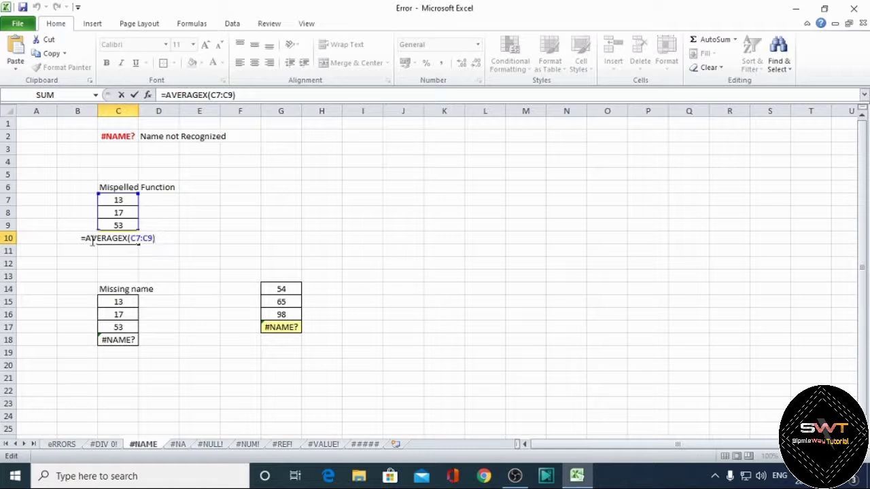
left_click_drag(93, 241, 127, 239)
left_click(127, 266)
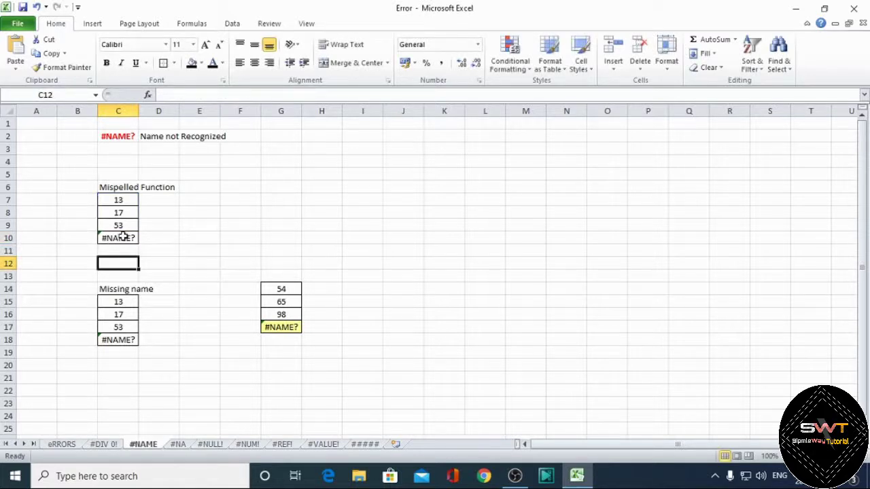
Step: Try correcting the C10 formula to =AVERAGE(C7:C9), and undo the correction
left_click(123, 235)
left_click(207, 95)
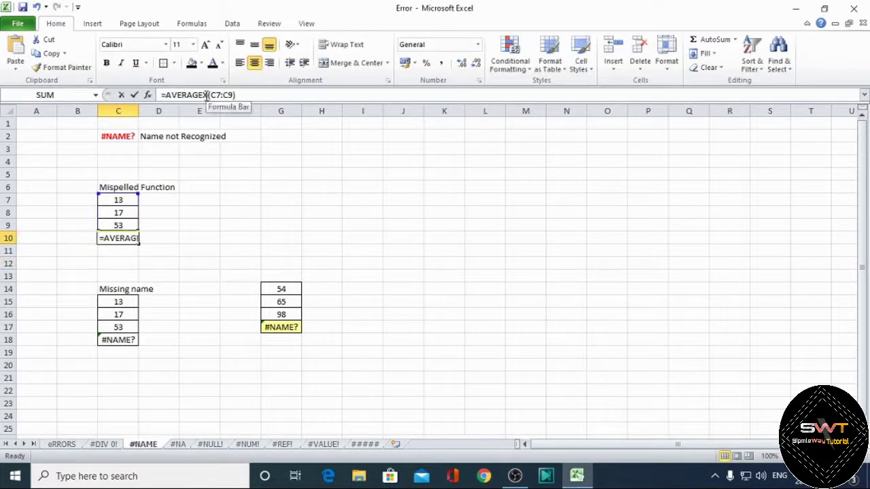
left_click(207, 95)
key("Delete")
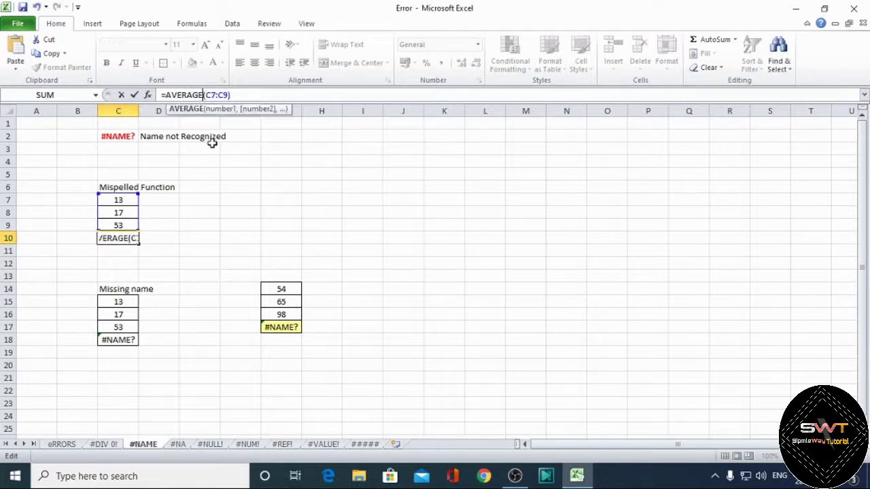
key("Return")
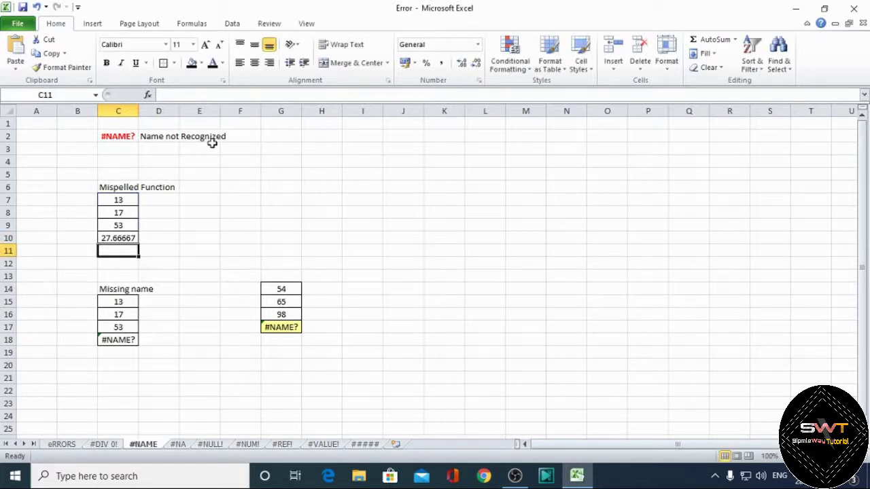
key("ctrl+z")
Step: Examine the AVERAGE formula in C18 of the Missing name example and check whether the range C15:C17 has a name
scroll(184, 262, "down", 1)
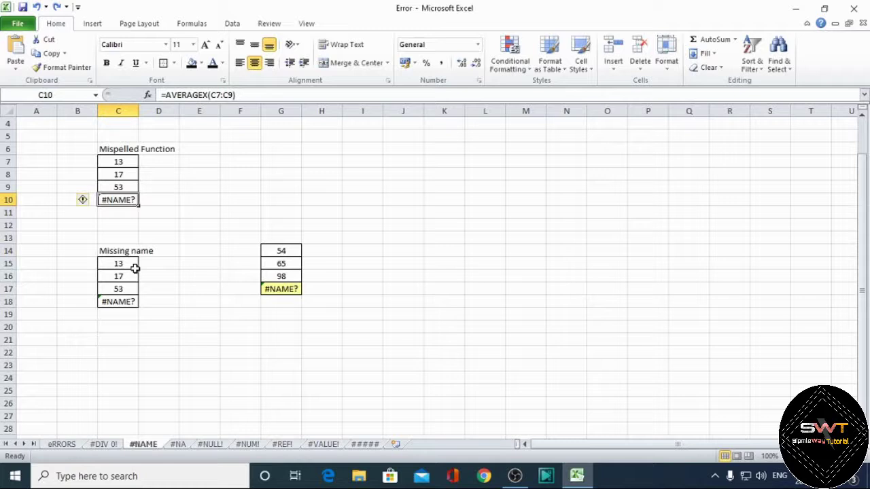
left_click(127, 308)
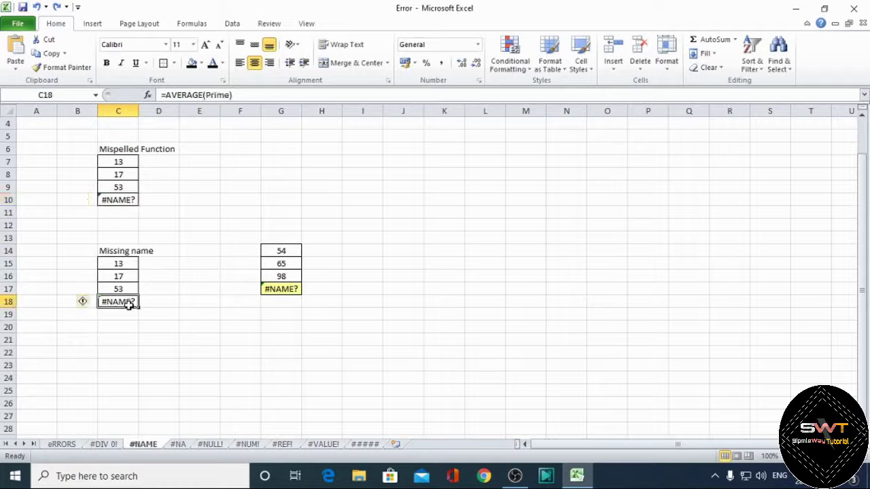
left_click(224, 97)
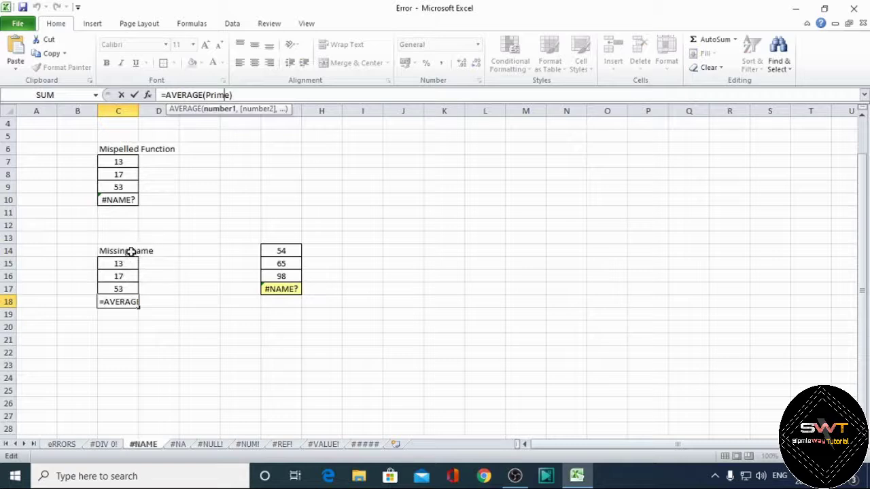
left_click_drag(120, 263, 125, 289)
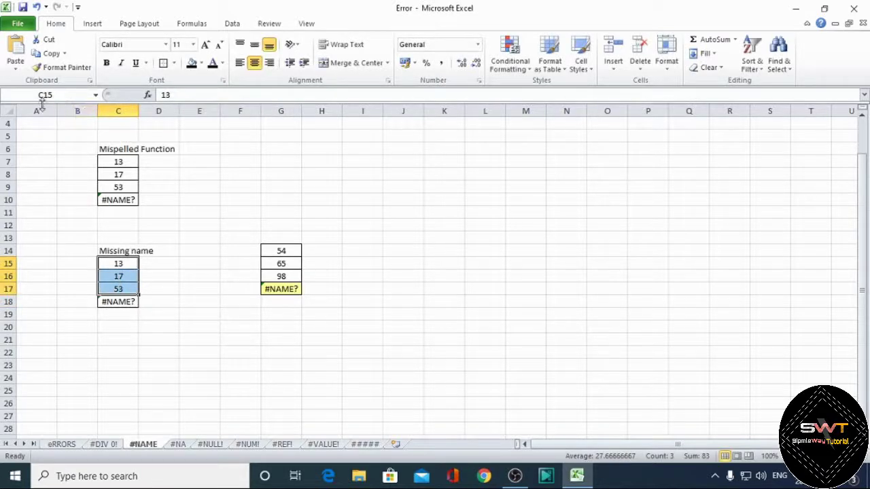
left_click(47, 94)
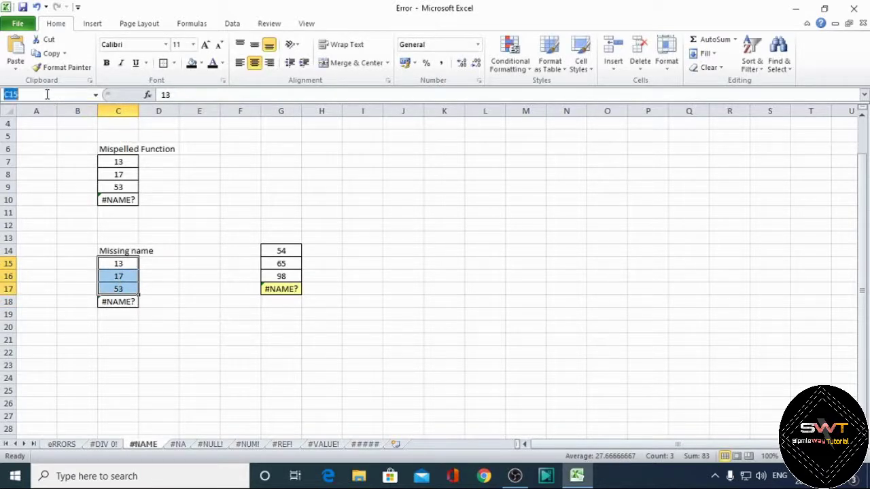
Step: Try replacing the name Prime in the C18 AVERAGE formula with the range C15:C17, and discard the edit
left_click(136, 302)
double_click(136, 302)
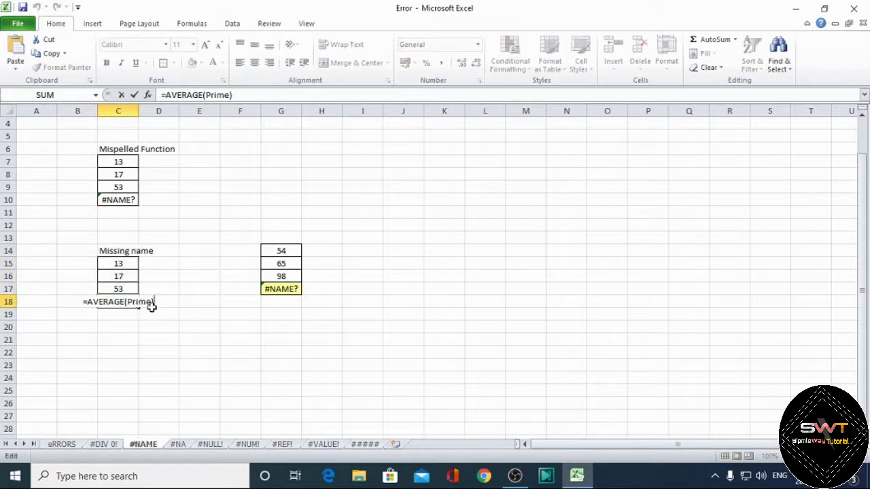
left_click_drag(148, 302, 130, 306)
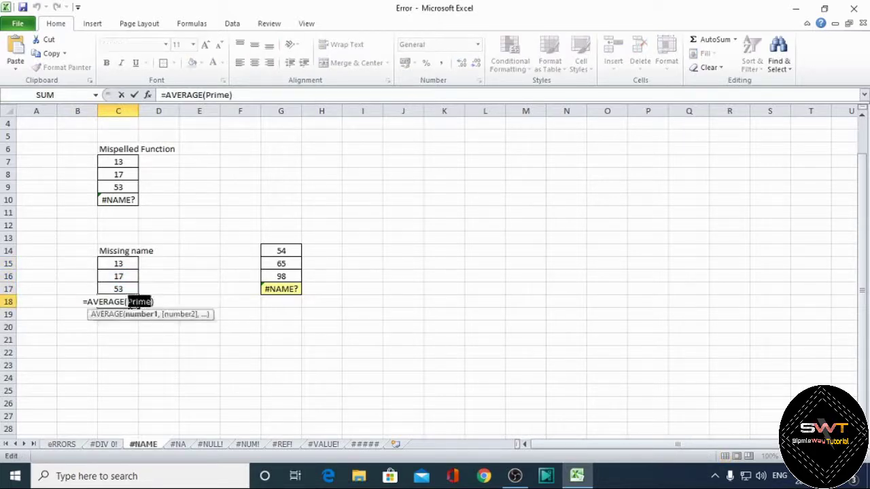
left_click_drag(117, 264, 119, 290)
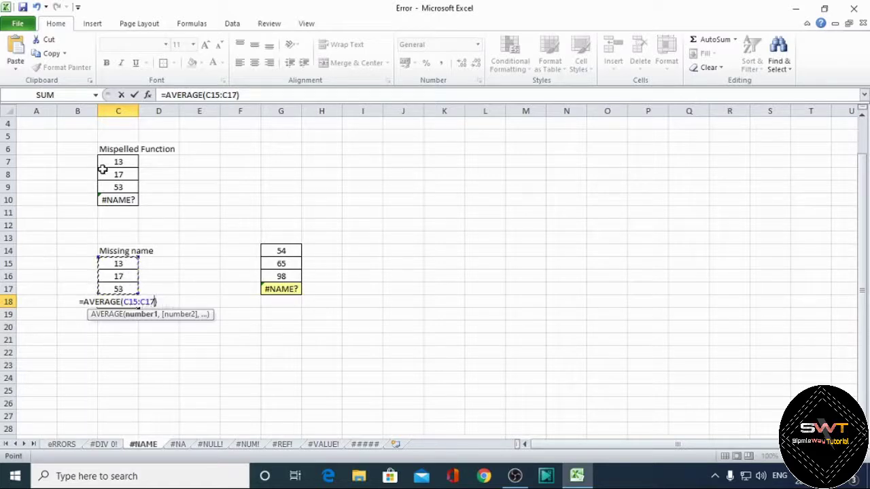
type("+")
left_click(72, 95)
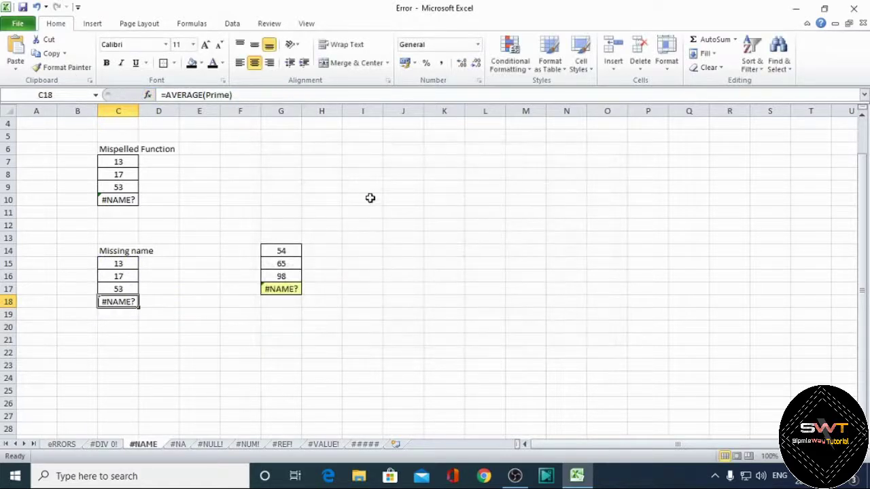
Step: Name the range C15:C17 Prime and check the AVERAGE formula in C18
left_click(48, 94)
left_click(48, 93)
left_click_drag(121, 262, 121, 289)
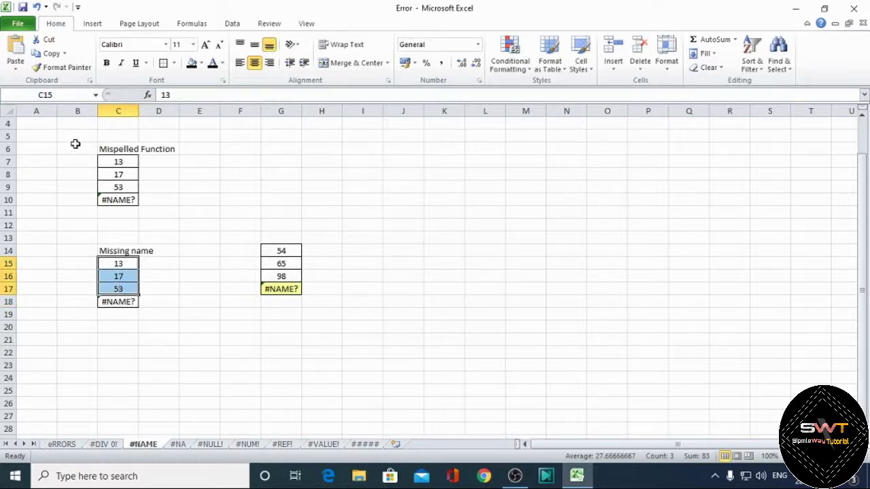
left_click(56, 94)
type("Prime")
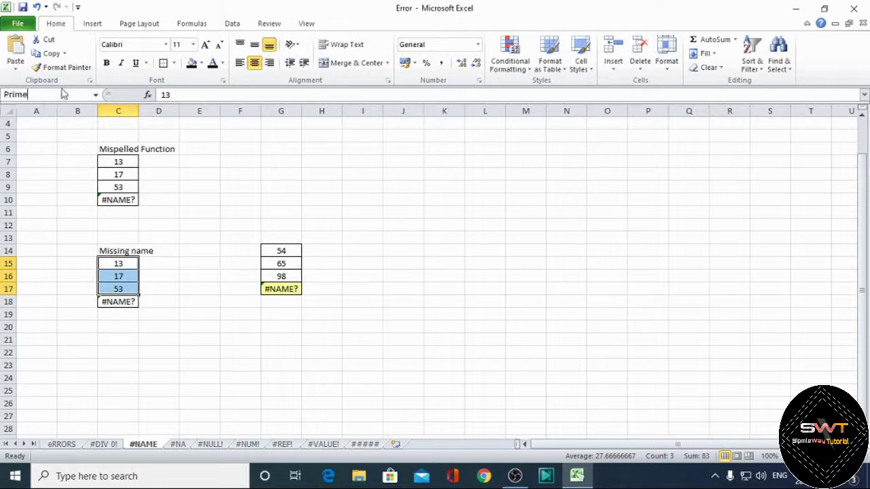
key("Return")
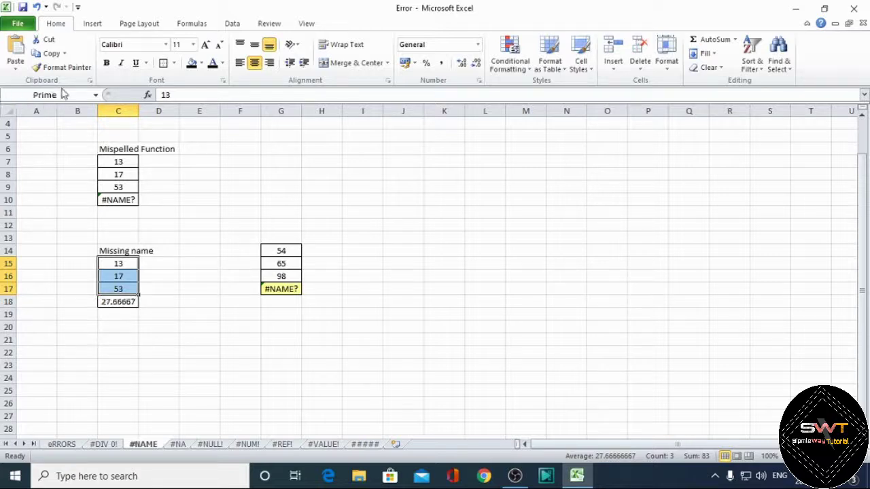
double_click(124, 302)
left_click(187, 284)
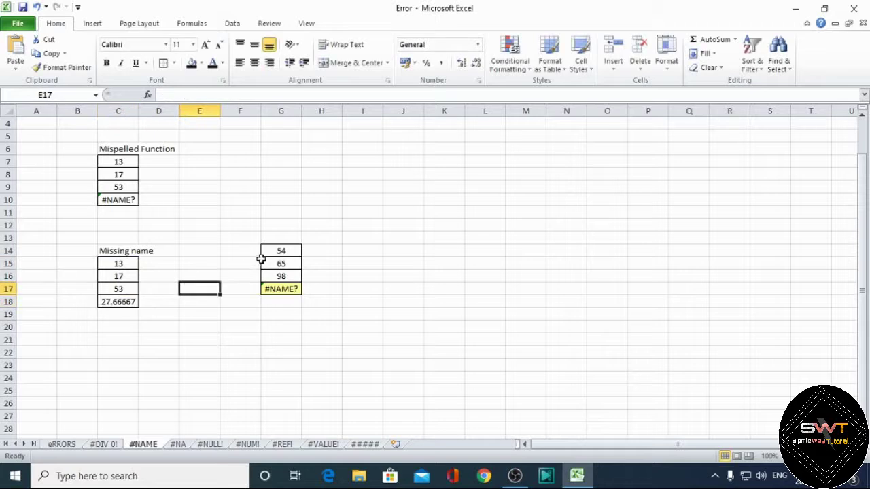
Step: Correct the misspelled function in G17 so the formula reads =SUM(G14:G16)
left_click(282, 287)
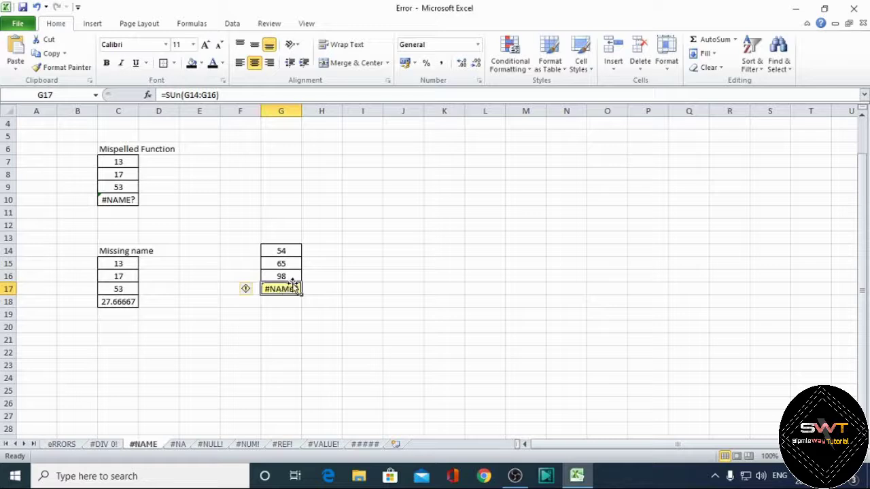
key("F2")
left_click(273, 289)
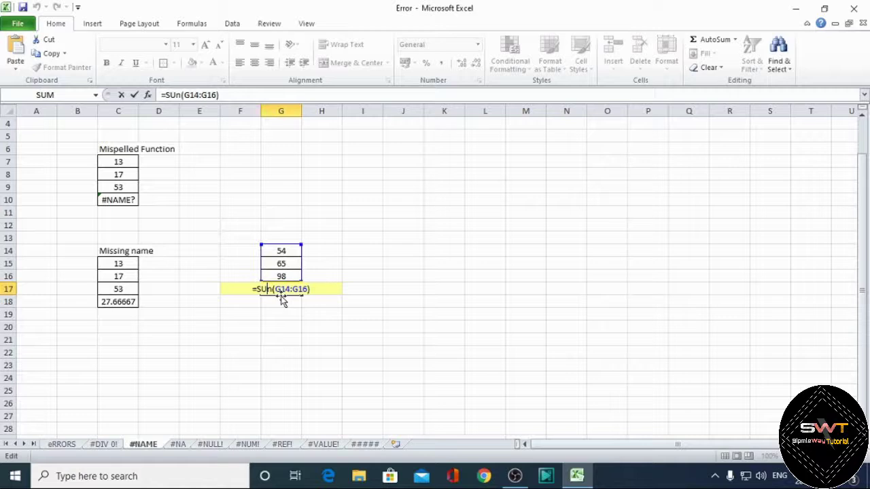
key("Delete")
type("M")
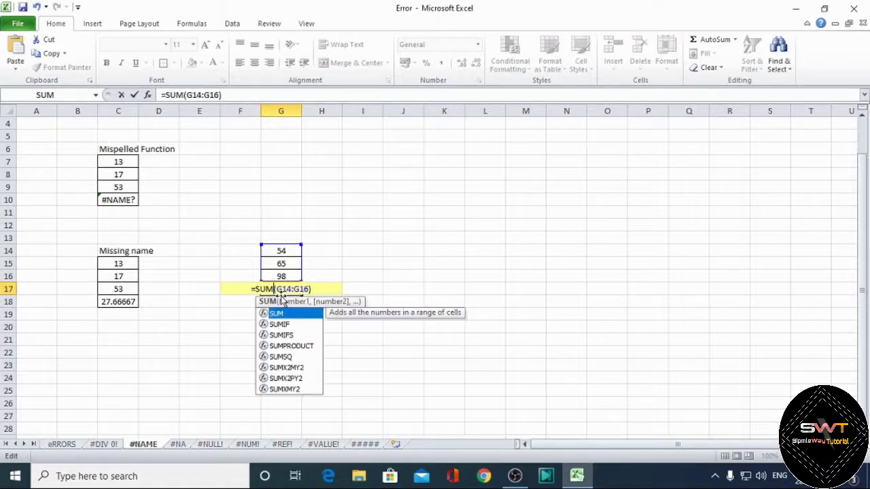
key("Return")
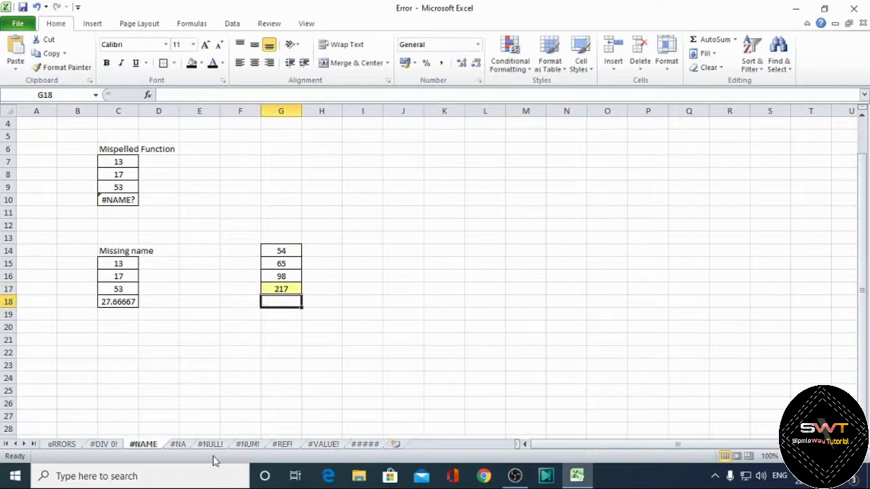
Step: On the #NA sheet, examine the formulas in C8 and C10 of the One Or More Value is NA example
left_click(180, 446)
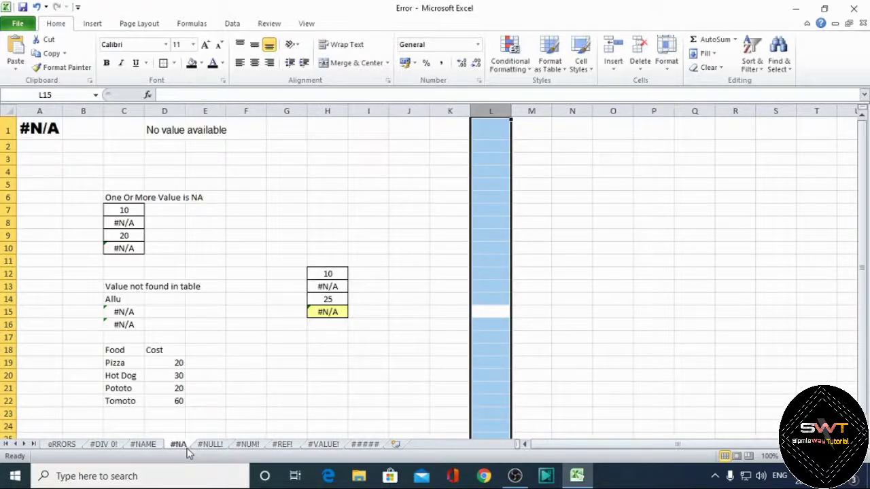
left_click(129, 223)
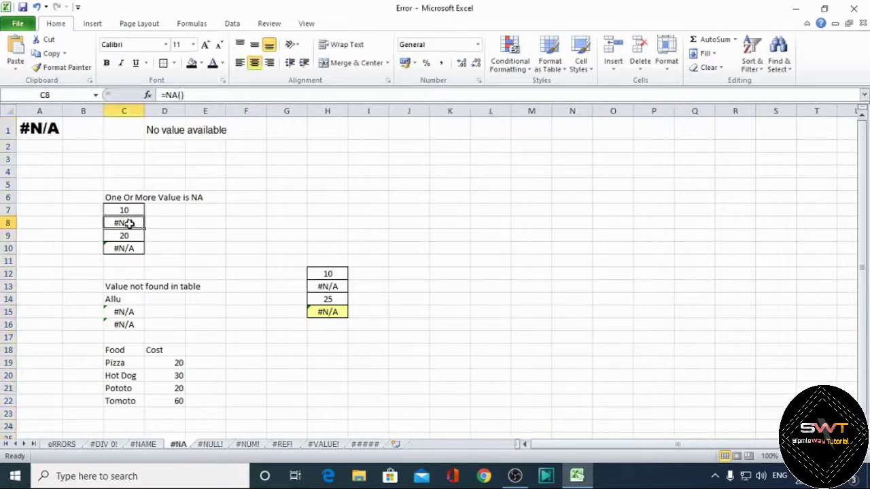
left_click(130, 249)
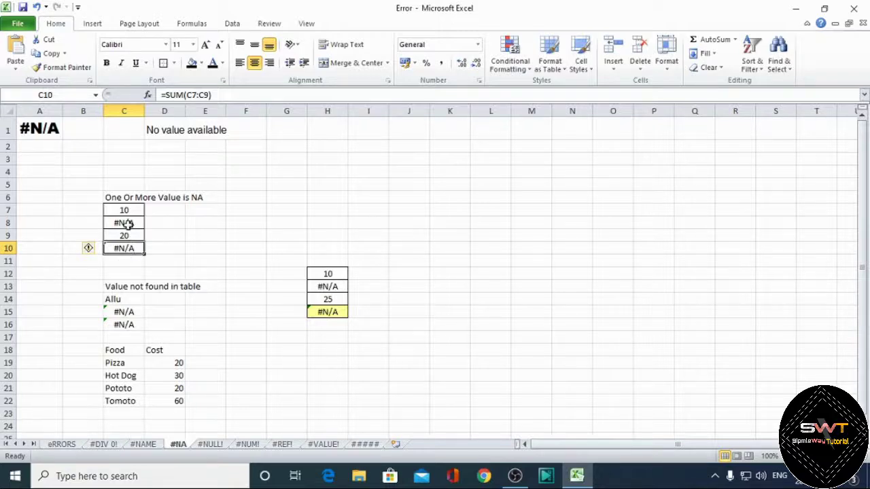
key("F2")
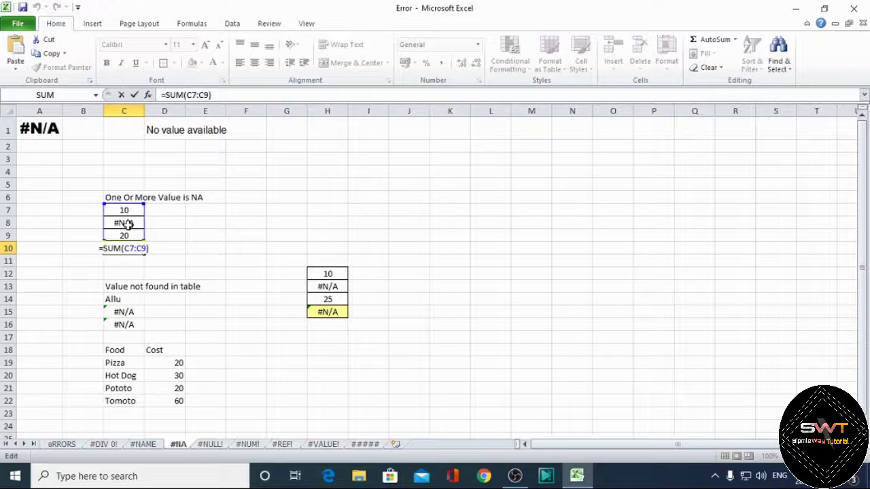
left_click(127, 223)
left_click(128, 245)
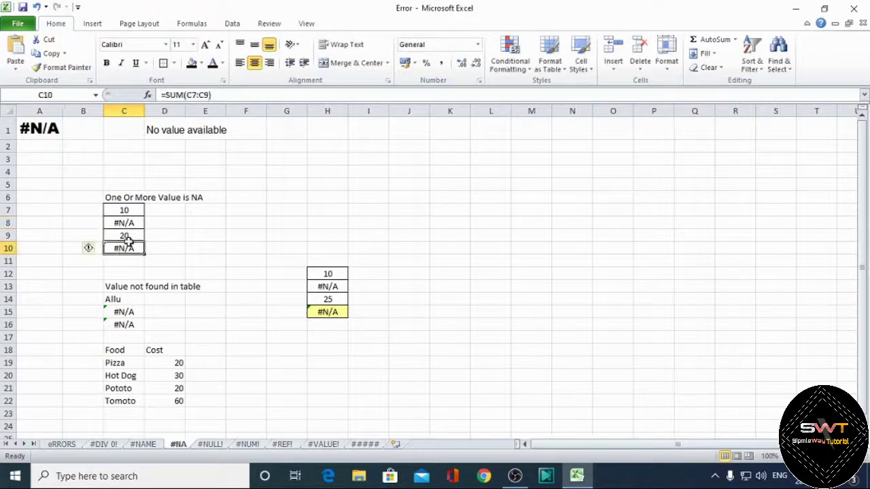
Step: Try clearing C8 and then entering 1 in it to fix the C10 sum, undoing each change
left_click(137, 223)
key("Delete")
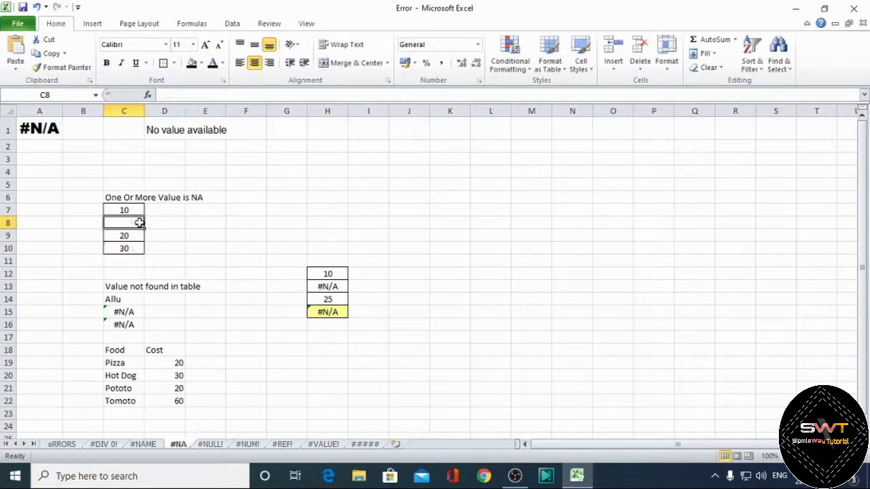
key("ctrl+z")
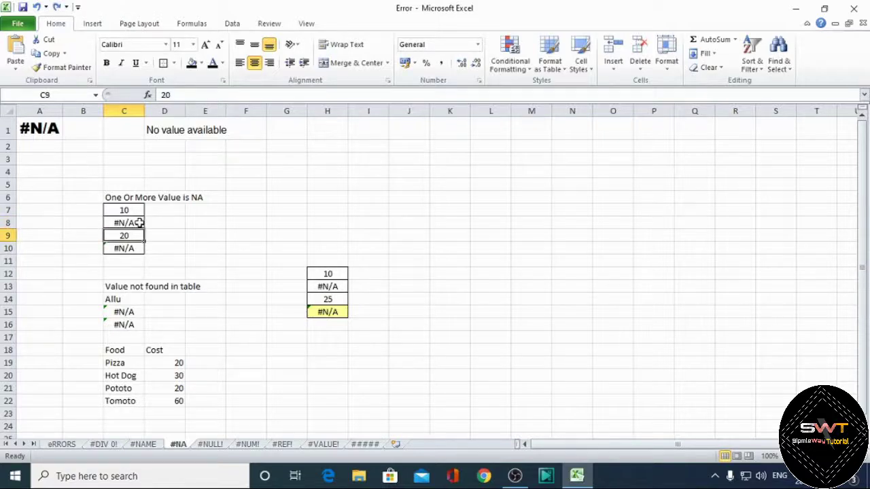
left_click(140, 223)
type("1")
key("Return")
key("ctrl+z")
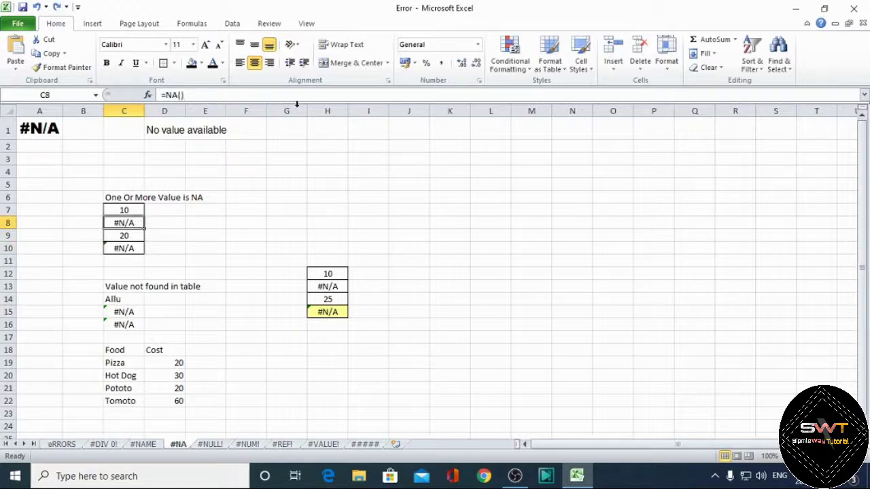
Step: Examine the VLOOKUP formula in C15, the MATCH formula in C16 and their lookup value in C14
left_click(134, 313)
scroll(136, 312, "down", 1)
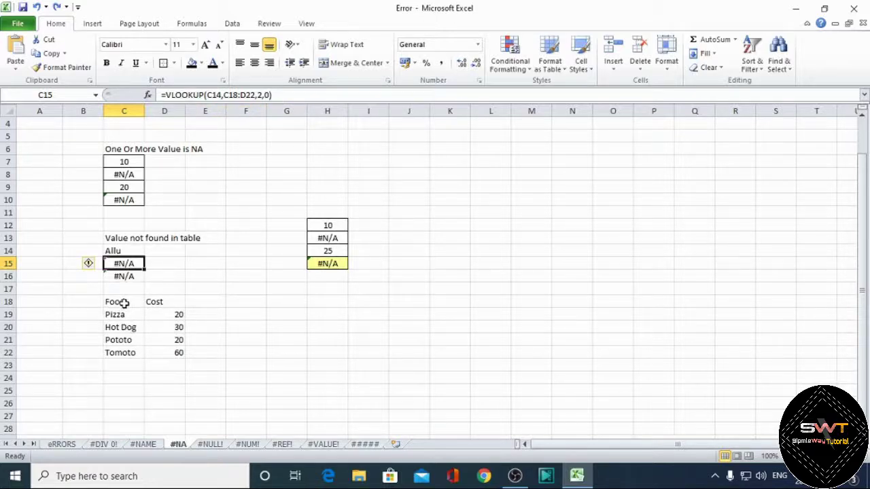
left_click(122, 251)
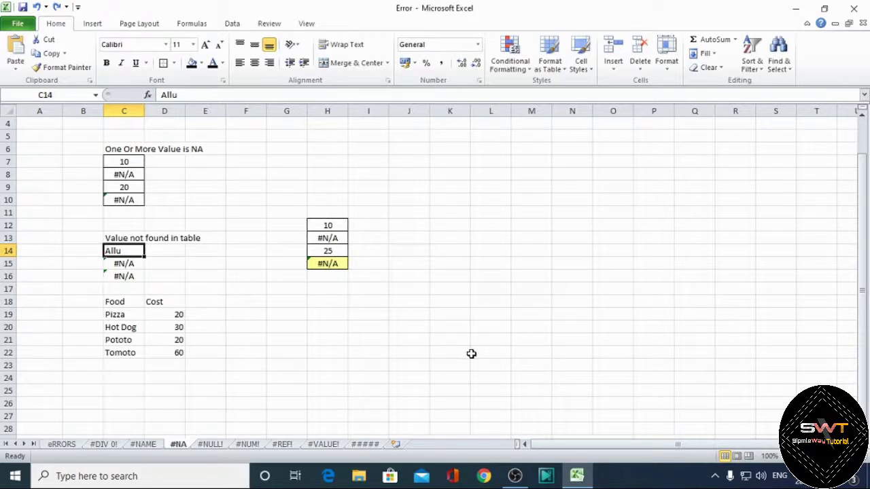
left_click(129, 265)
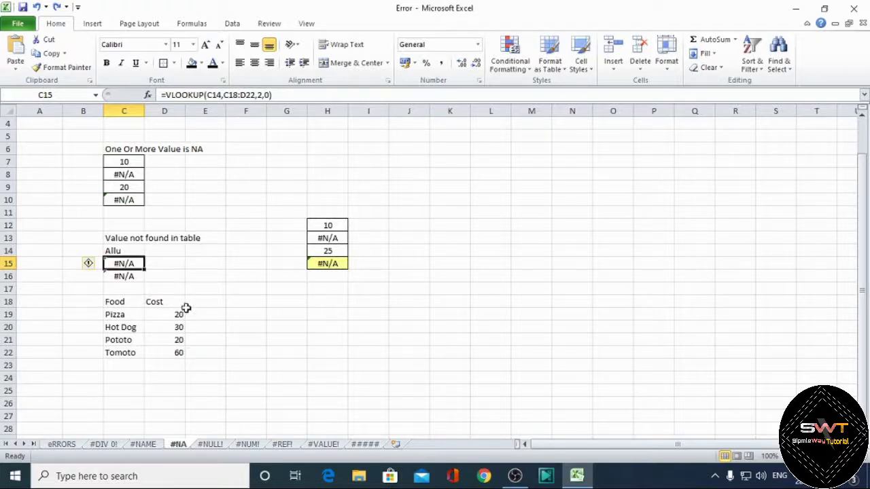
left_click(125, 276)
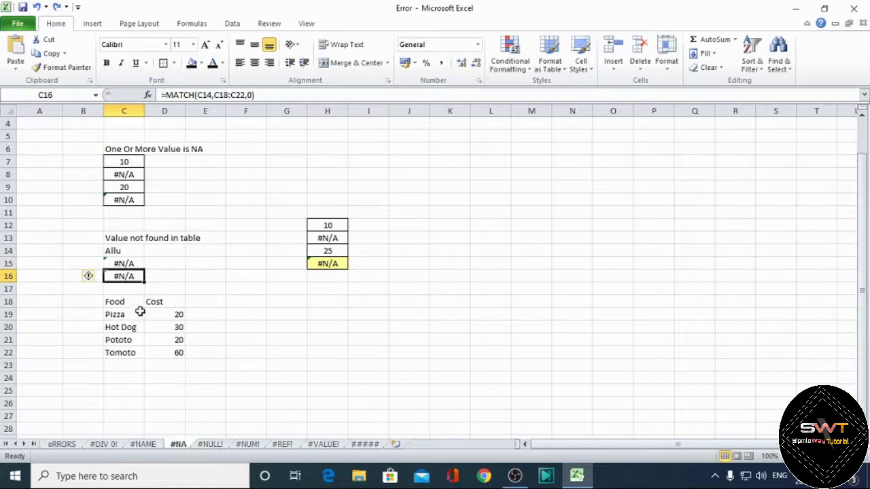
Step: Replace the lookup value in C14 with Pizza
left_click(138, 252)
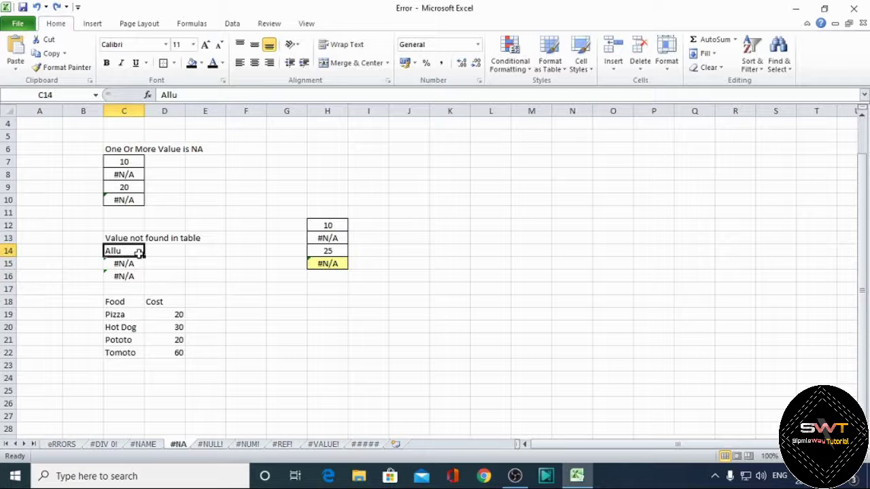
type("Pizza")
key("BackSpace")
key("BackSpace")
key("BackSpace")
key("BackSpace")
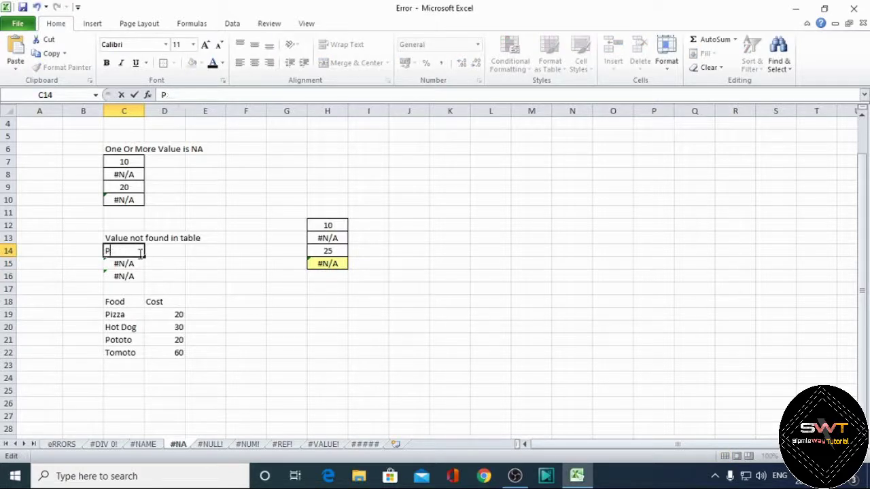
type("o")
key("BackSpace")
type("u")
type("zza")
key("Return")
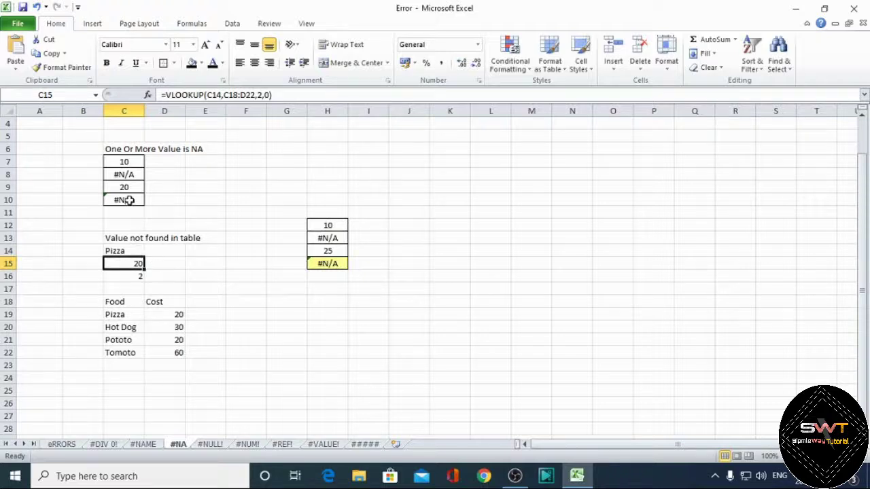
Step: Examine the value in H13 and the addition formula in H15 that refers to it
left_click(337, 237)
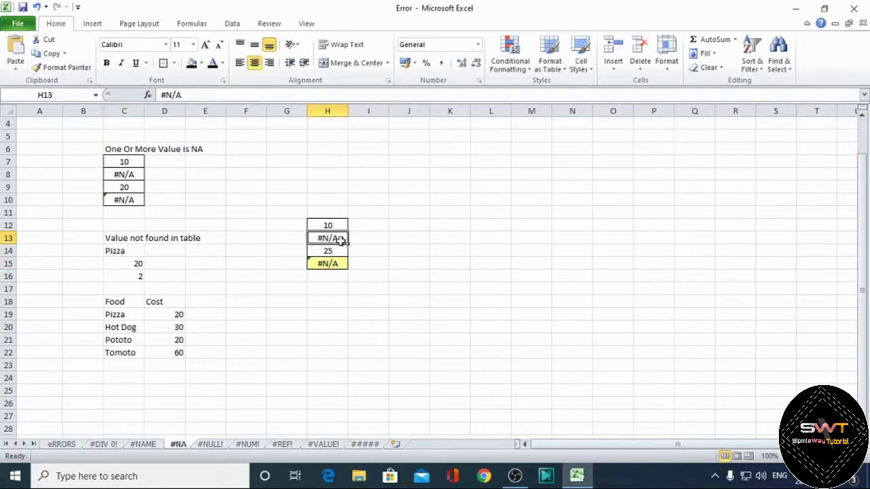
left_click(334, 264)
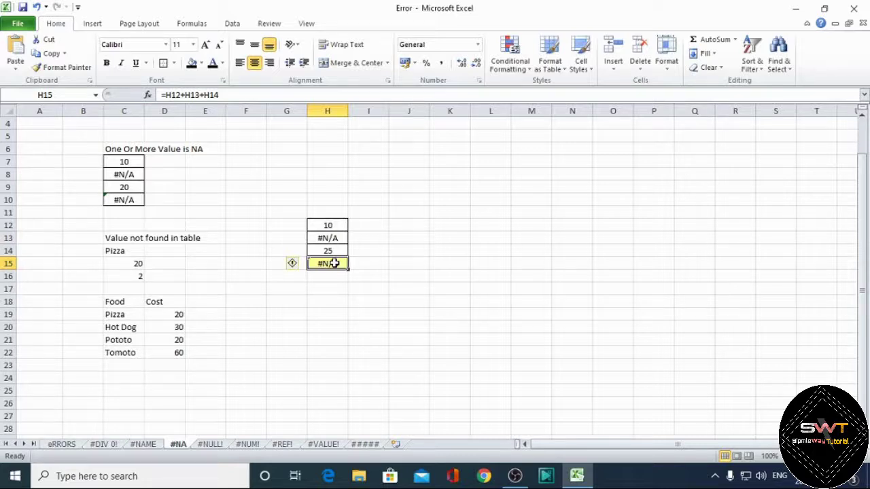
left_click(328, 242)
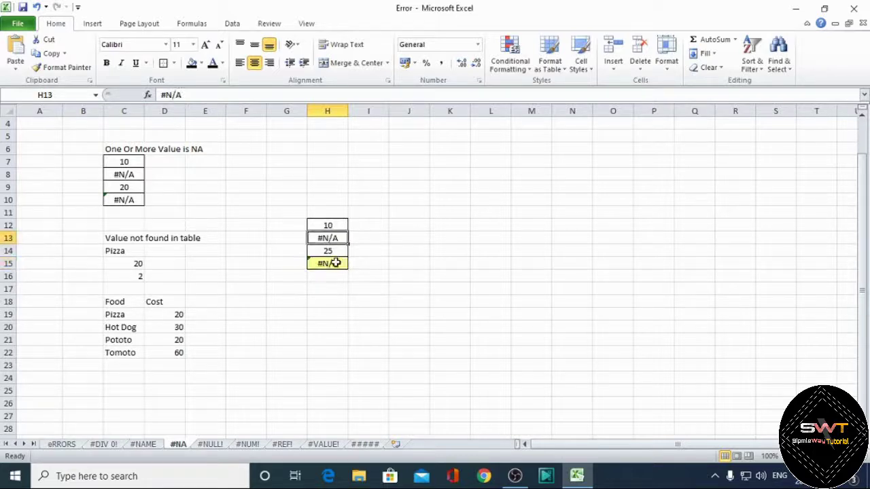
Step: Try clearing the error value in H13 that the H15 addition formula refers to, and undo the deletion
left_click(334, 265)
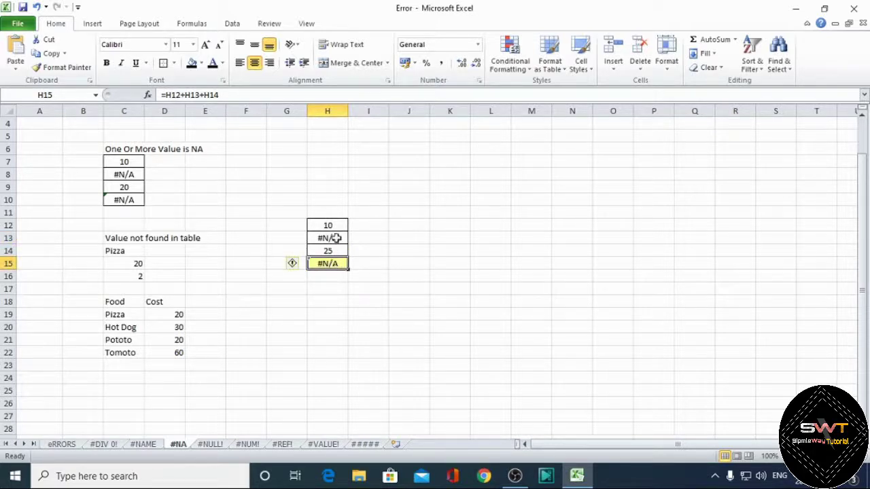
left_click(337, 238)
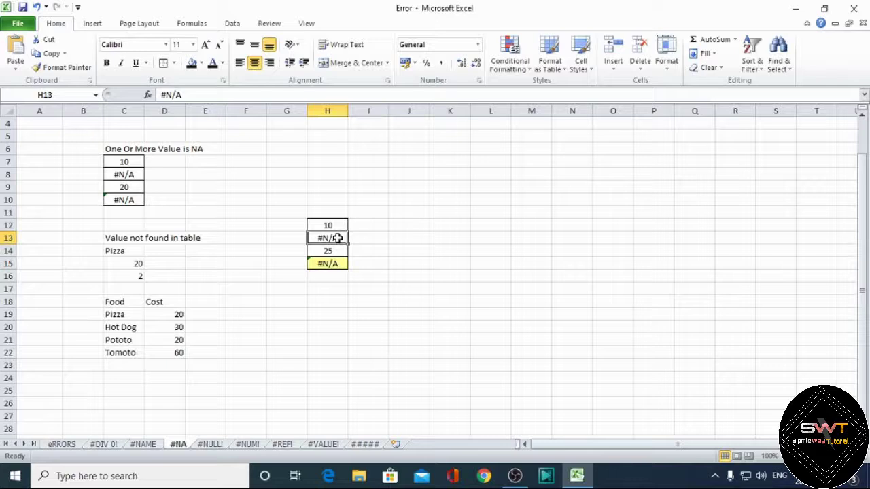
key("Delete")
key("ctrl+z")
Step: Examine the C6 formula on the #NULL! sheet, noting the operator between C3 and C4 and the space before C5
left_click(220, 446)
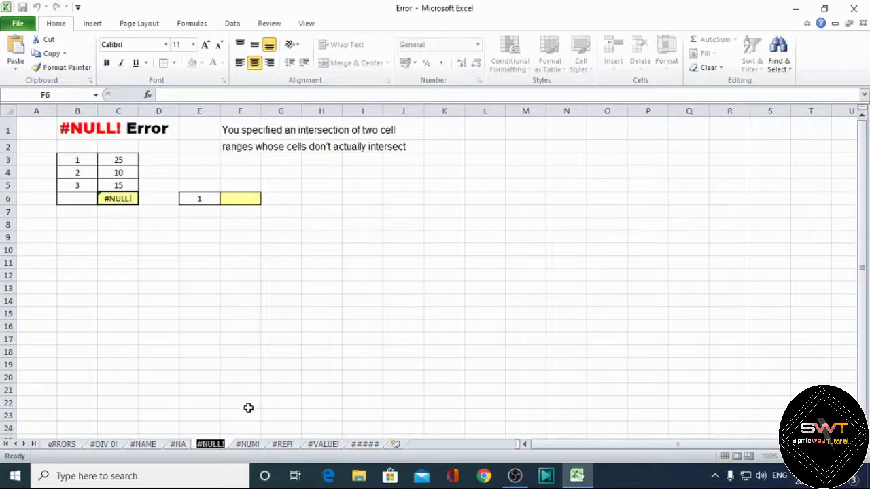
left_click(155, 220)
left_click(129, 200)
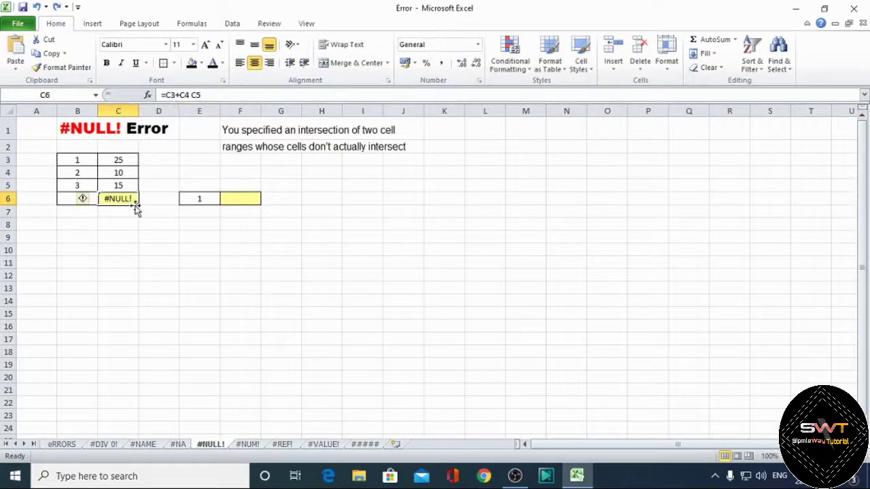
left_click(177, 95)
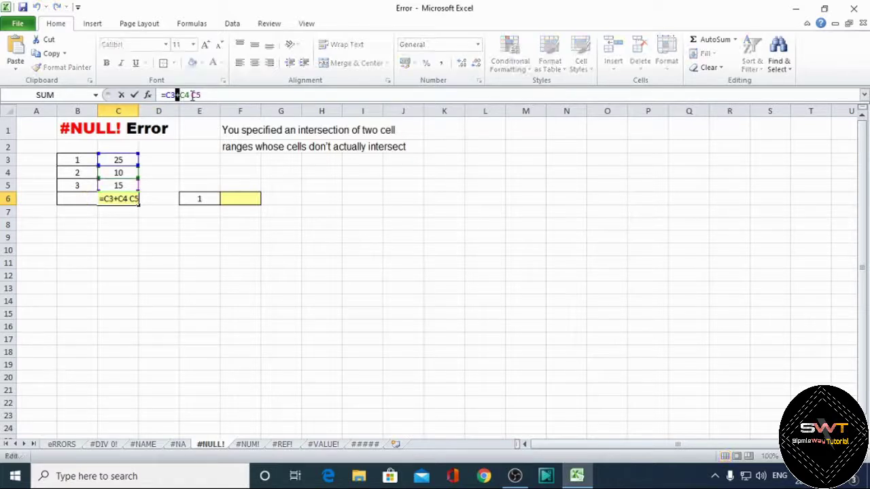
left_click(191, 95)
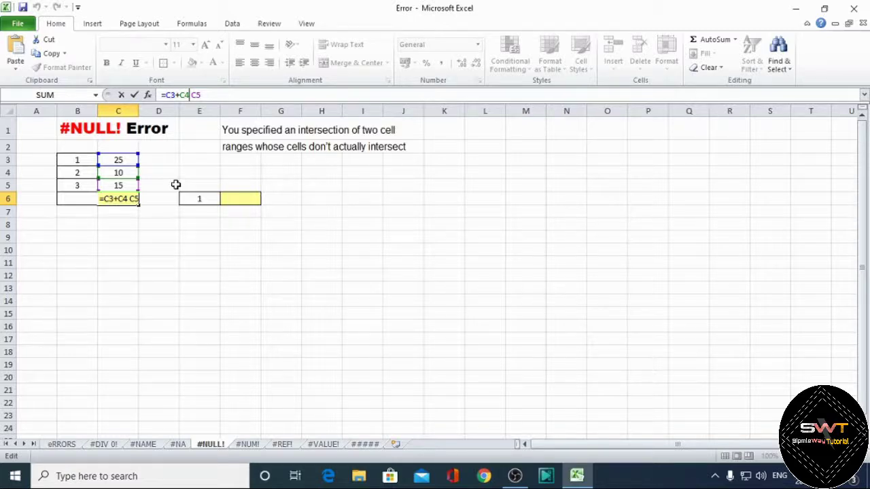
key("Return")
left_click(132, 198)
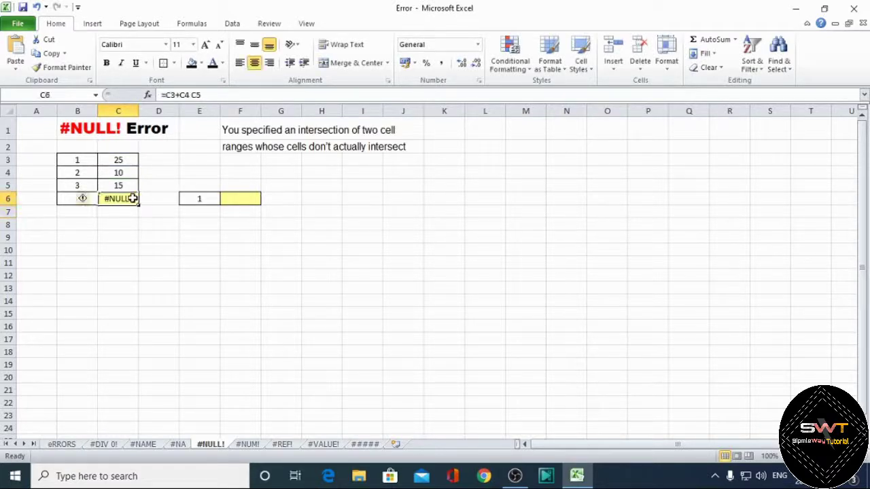
double_click(133, 199)
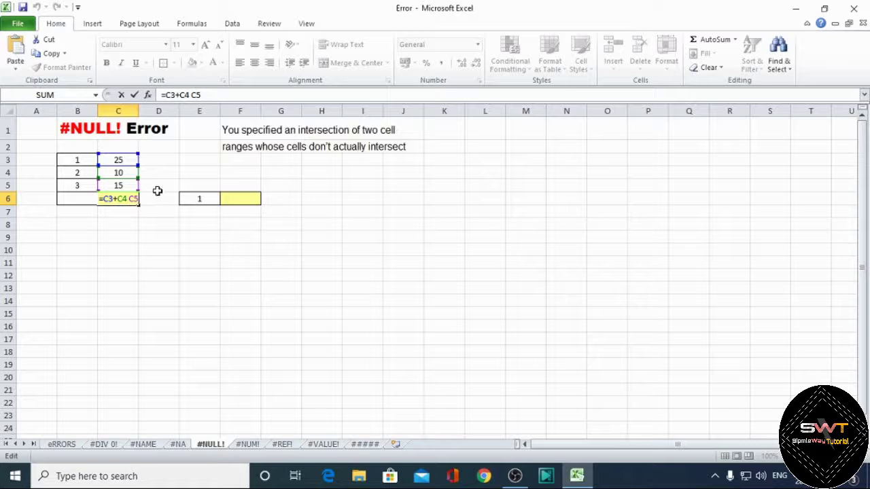
key("Return")
Step: Enter =VLOOKUP(E6 B3:C5,2,0) in F6, with a space instead of a comma between the first two arguments
left_click(246, 199)
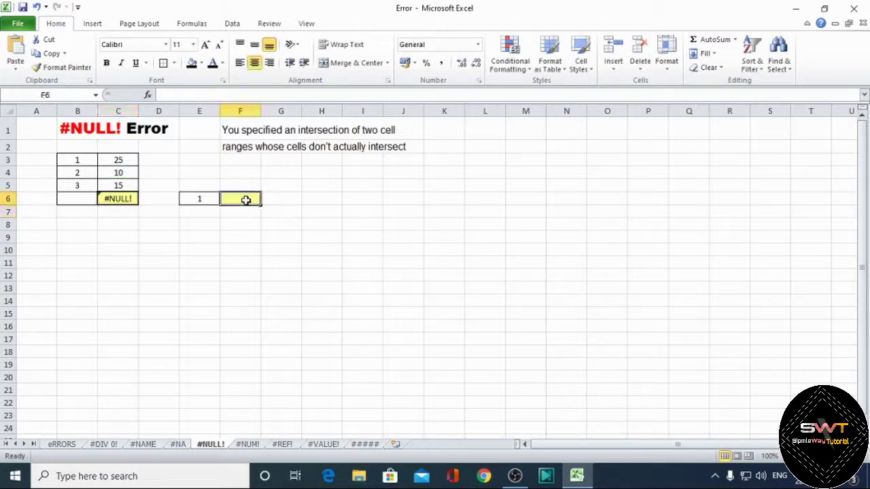
type("=")
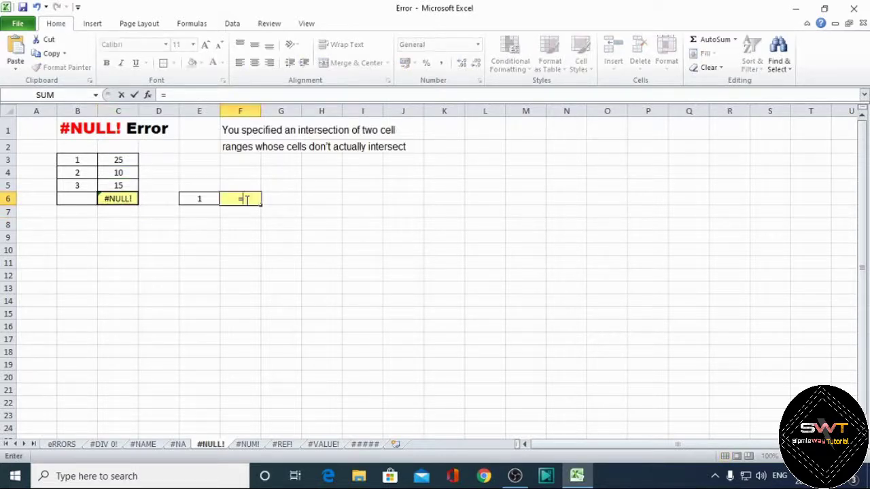
type("clo")
key("BackSpace")
key("BackSpace")
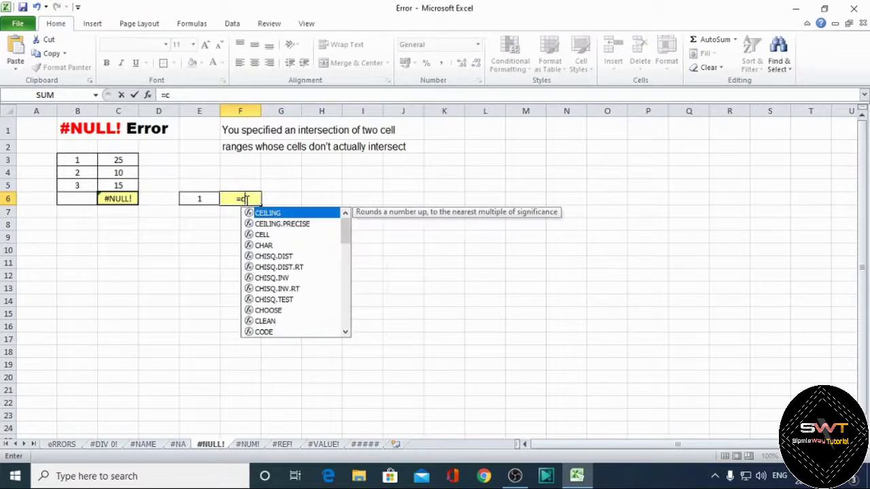
key("BackSpace")
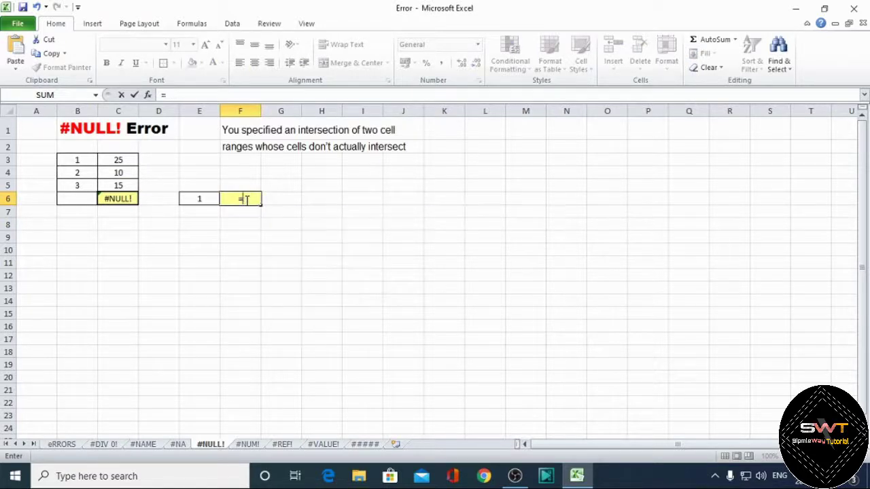
type("vl")
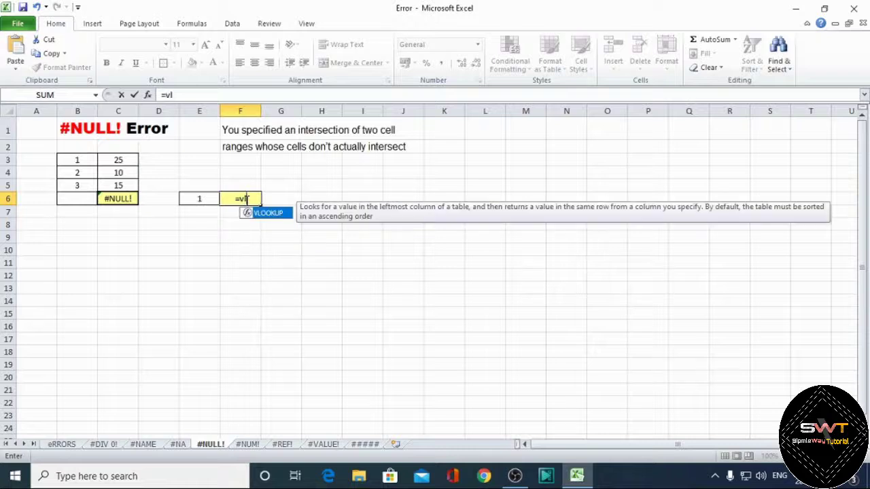
key("Tab")
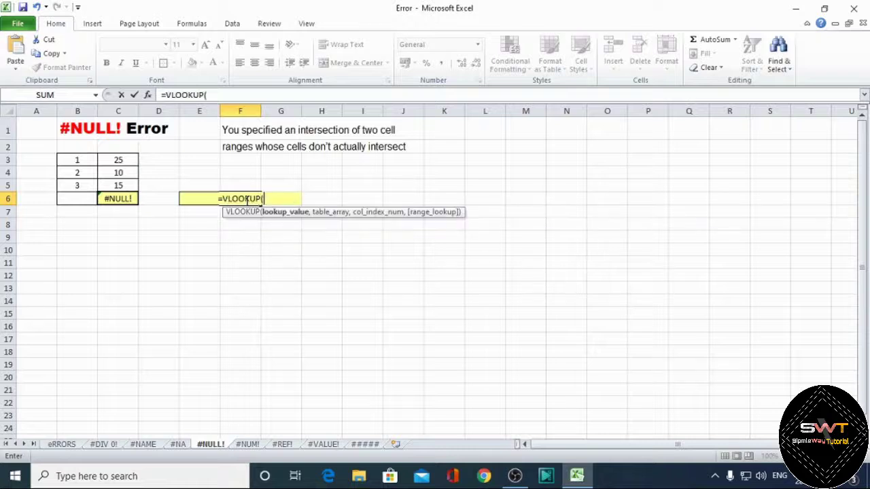
left_click(200, 197)
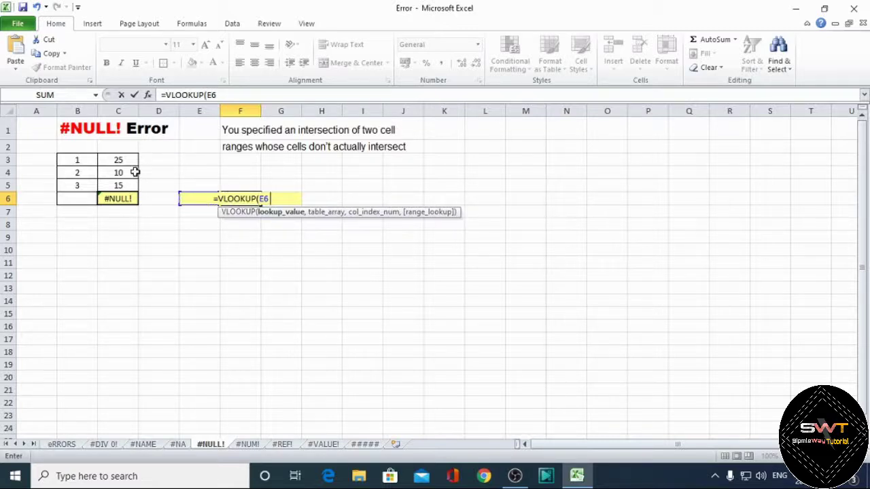
left_click_drag(74, 159, 116, 185)
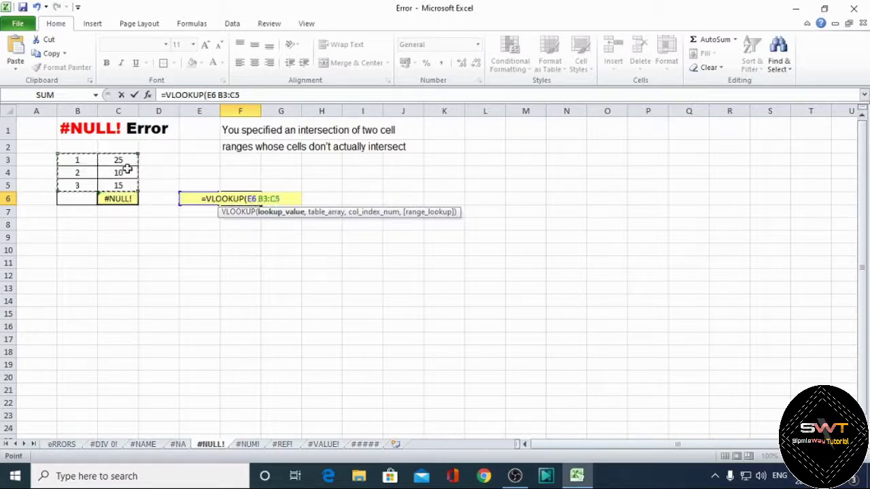
type(",2,0")
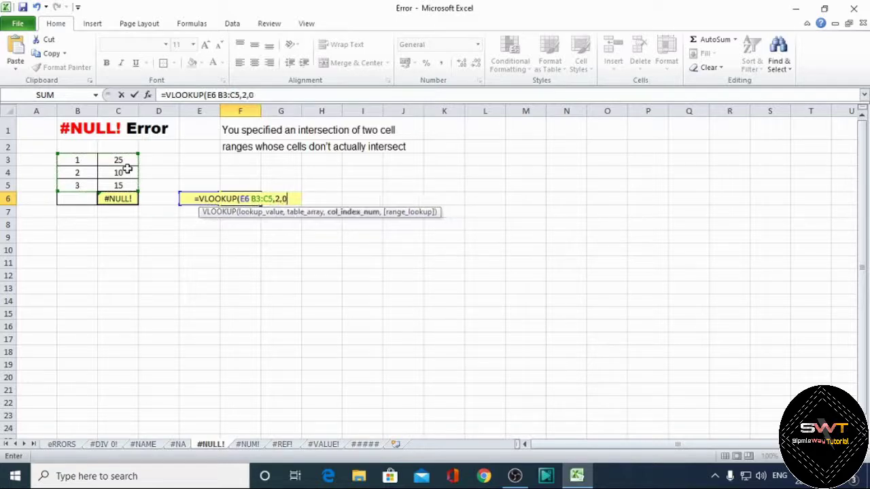
type(")")
key("Return")
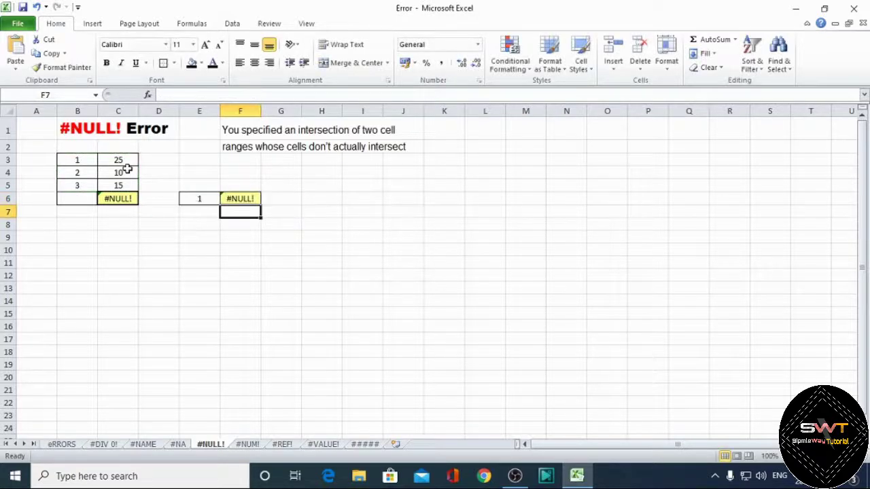
Step: Try correcting the F6 formula to =VLOOKUP(E6,B3:C5,2,0), and undo the correction
left_click(256, 202)
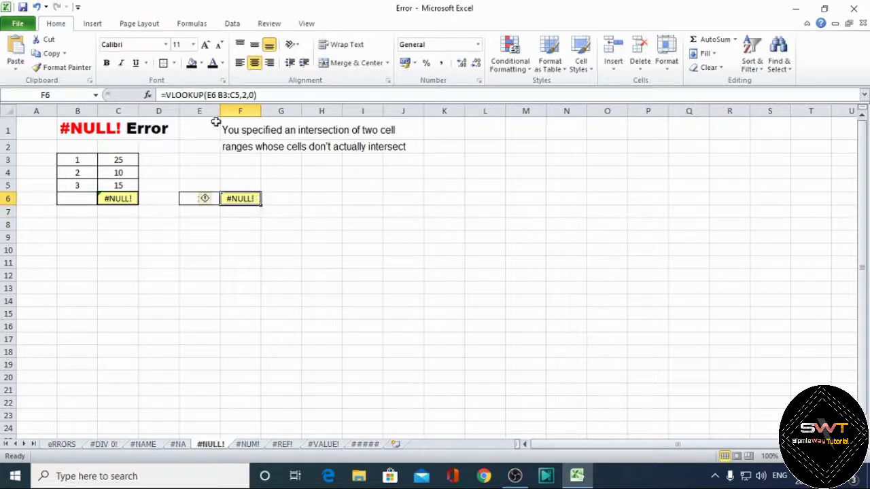
left_click(216, 95)
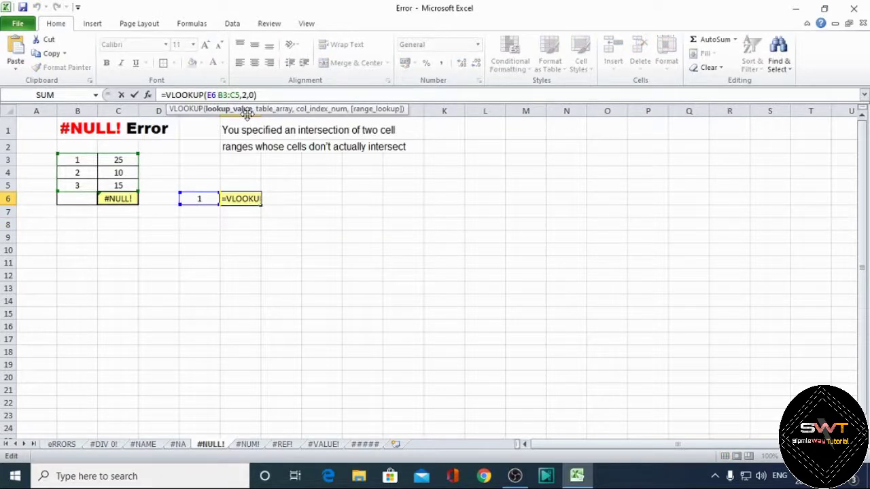
key("BackSpace")
type(",")
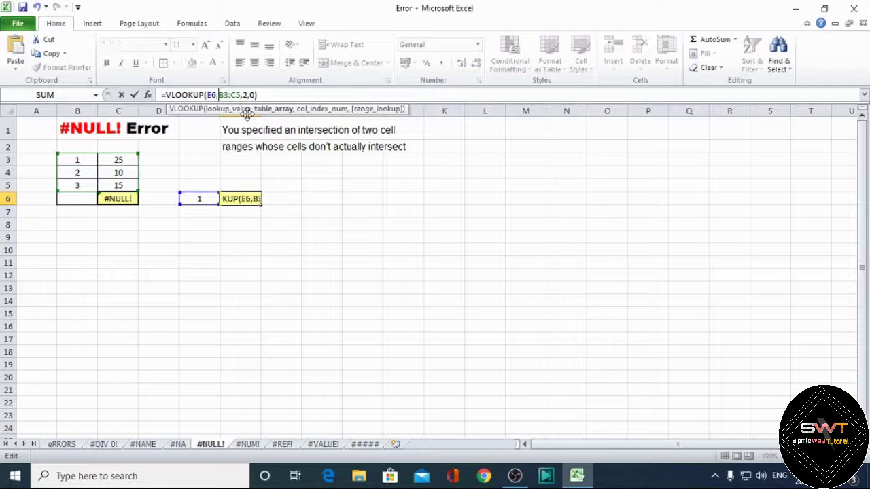
key("Return")
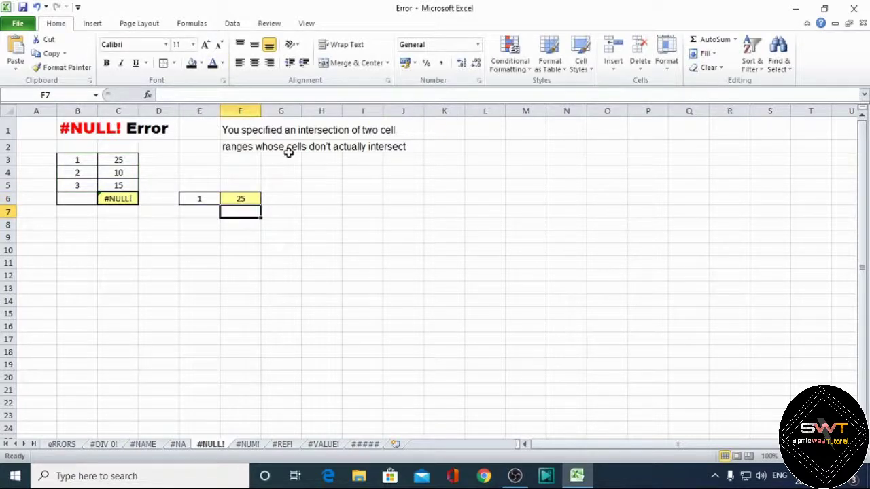
left_click(240, 198)
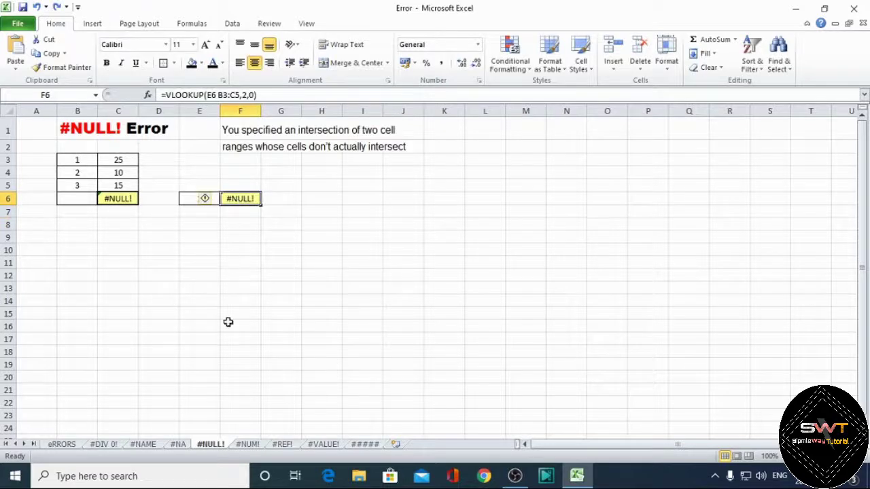
Step: Examine the LARGE formula in C11 on the #NUM! sheet and the numbers in A4:A11 it refers to
left_click(249, 445)
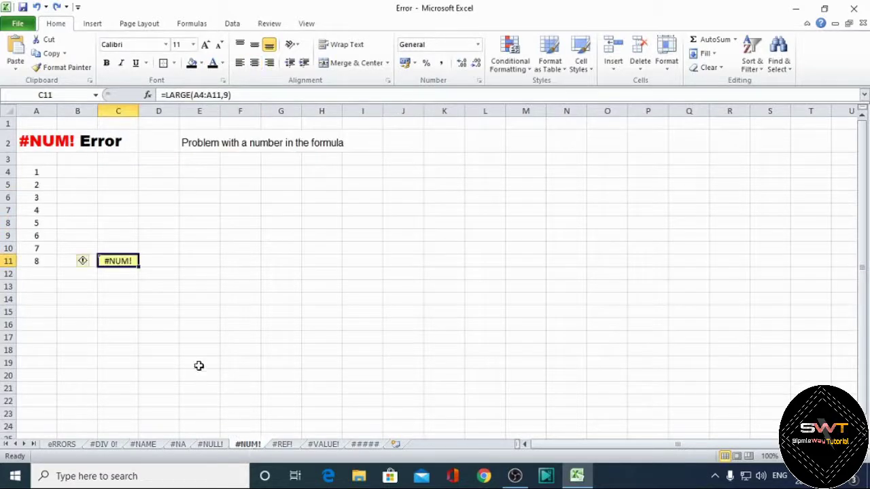
key("Up")
key("Up")
key("Left")
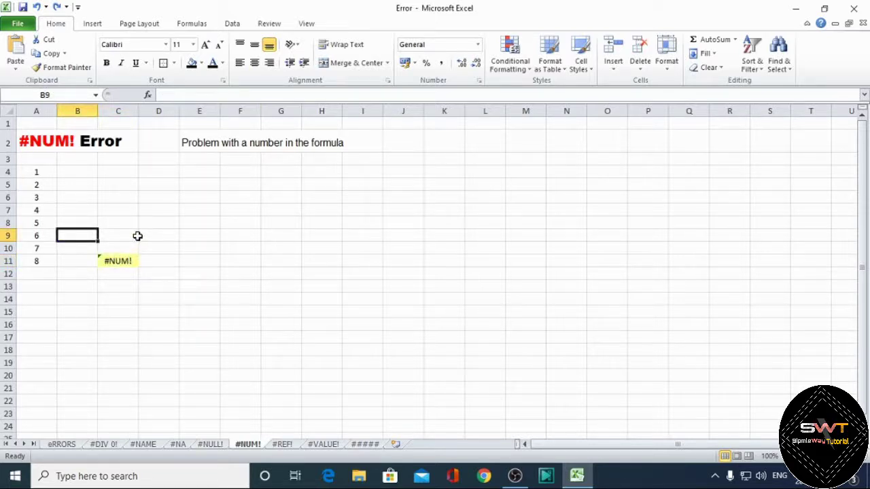
left_click(127, 261)
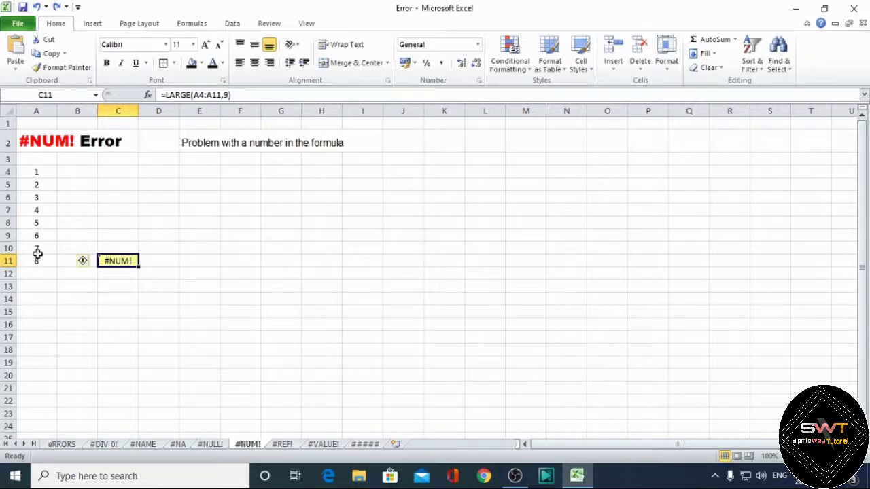
Step: Change the k argument of the LARGE formula in C11 to 2 and compare the result with the numbers in column A
double_click(130, 259)
key("Left")
key("Left")
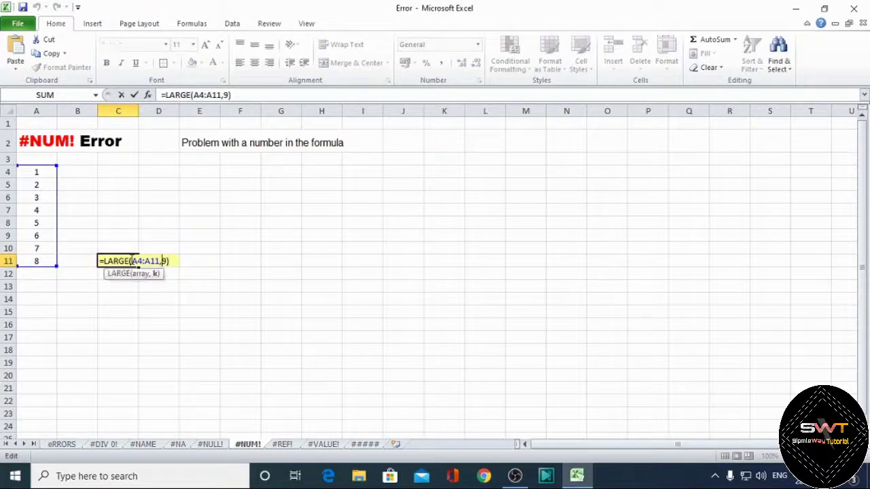
key("Delete")
type("2")
key("Return")
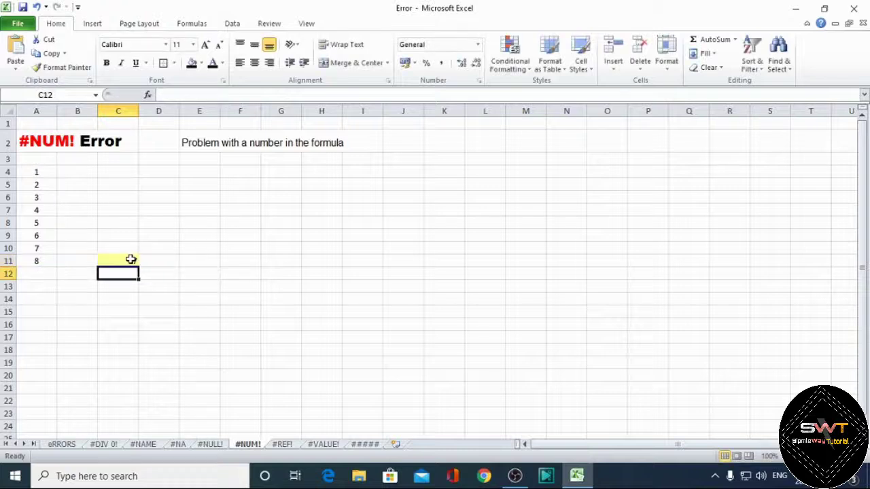
left_click(128, 262)
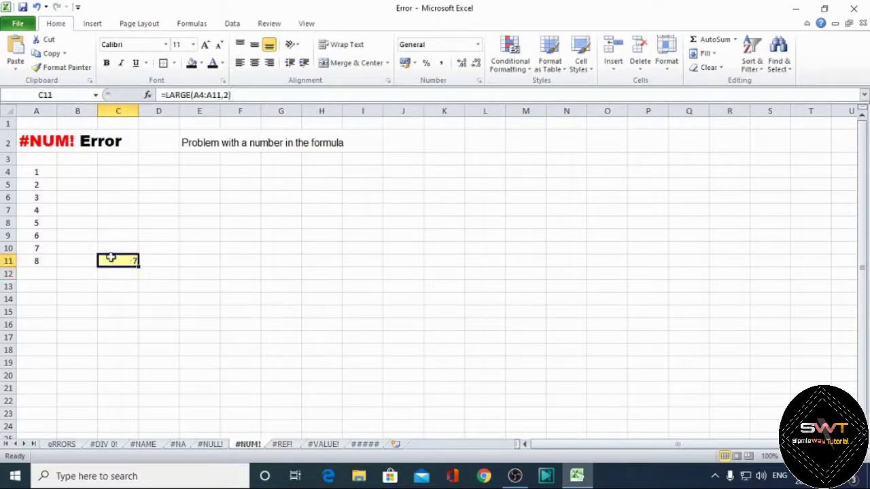
double_click(44, 249)
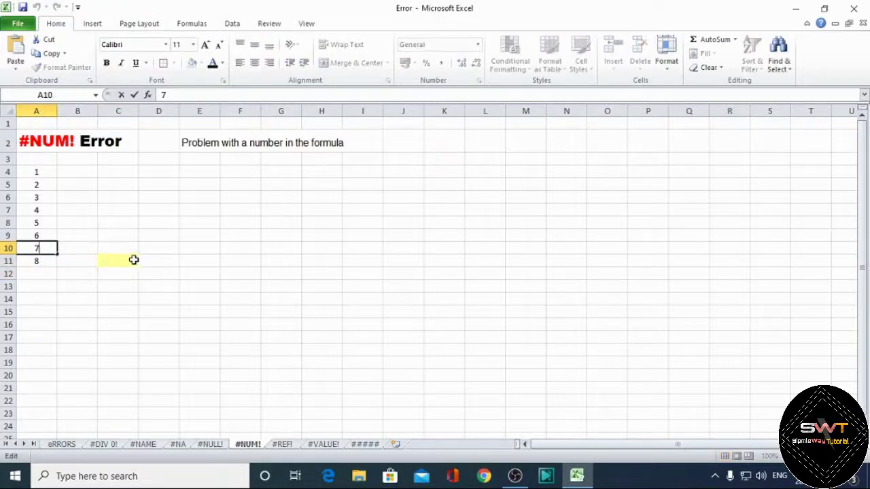
Step: Examine the SUM formula in C6 on the #REF! sheet and the two cells it refers to, F6 and F8
left_click(283, 445)
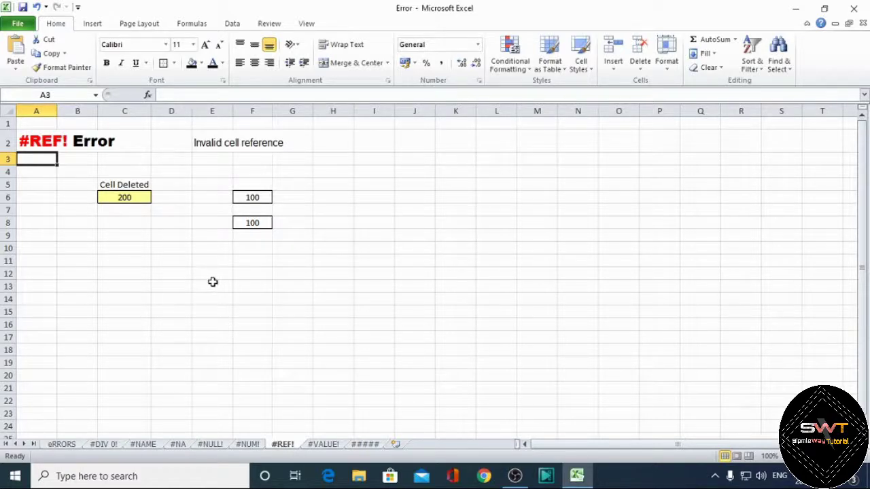
left_click(146, 202)
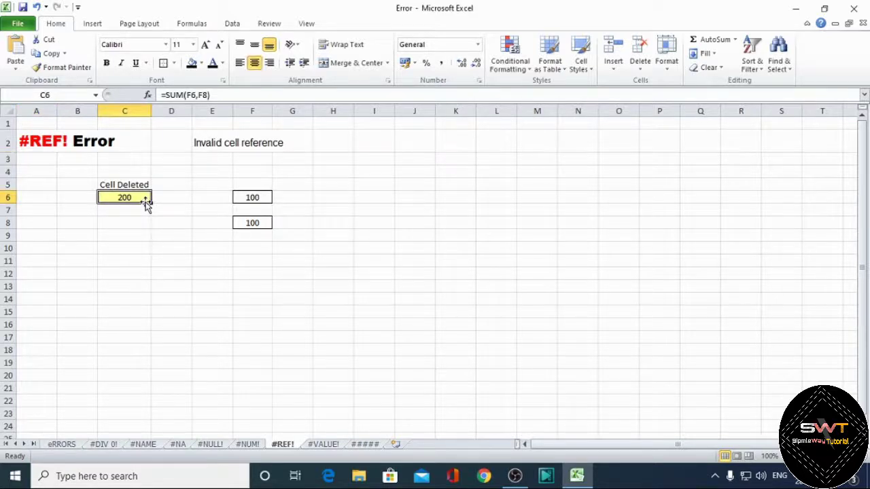
double_click(145, 202)
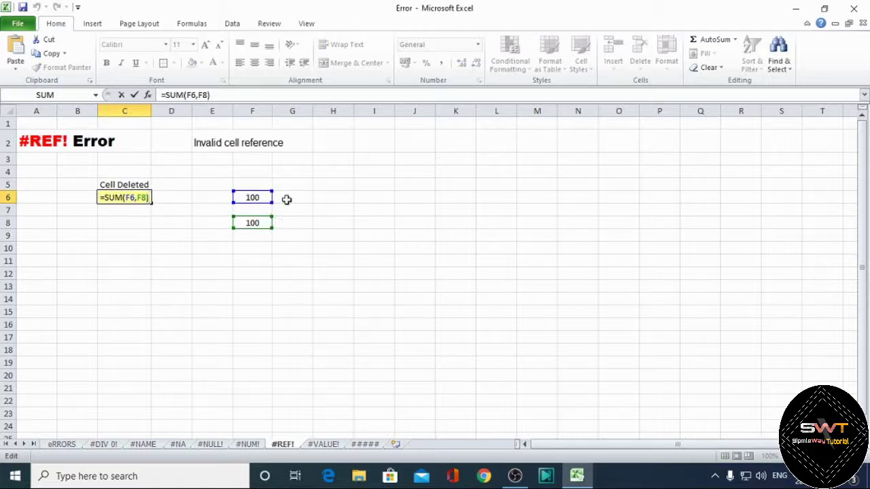
key("Return")
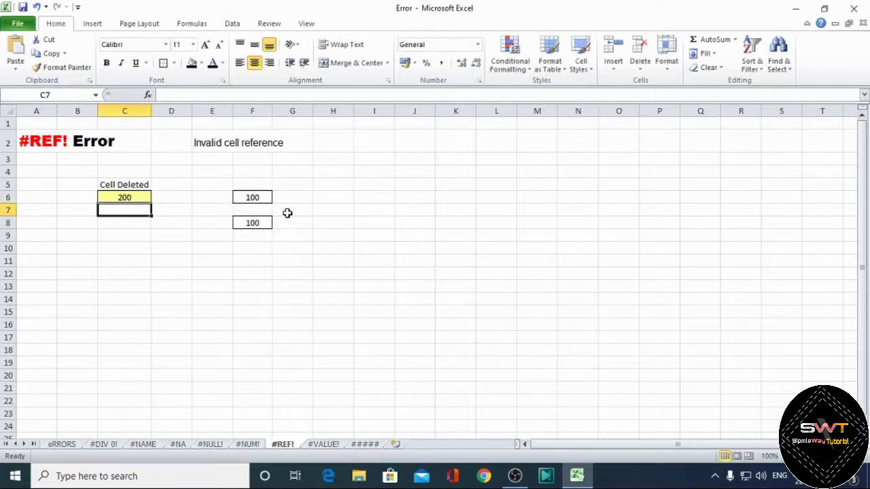
left_click(275, 225)
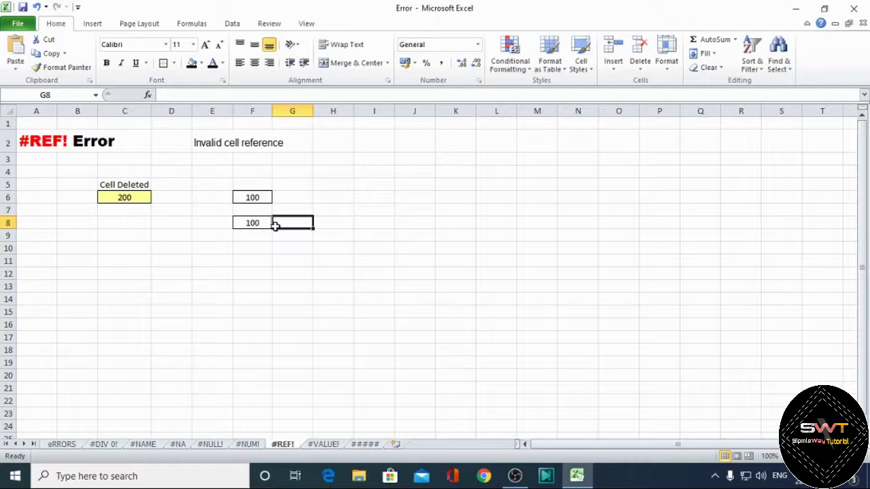
Step: Delete row 8 on the #REF! sheet to break the reference in C6, and undo the deletion
key("shift+space")
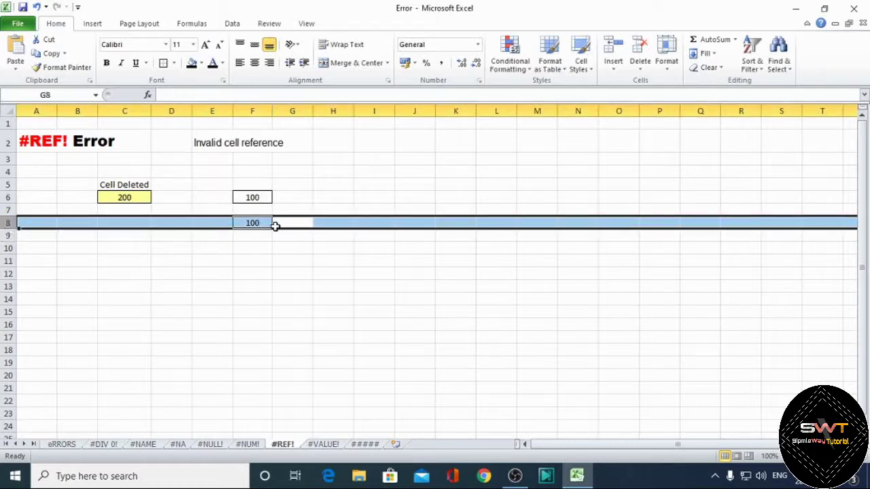
key("ctrl+minus")
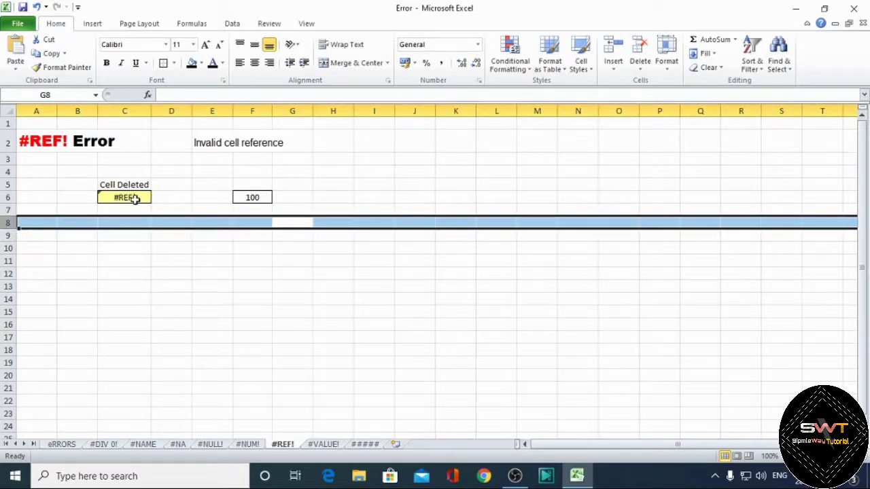
key("ctrl+z")
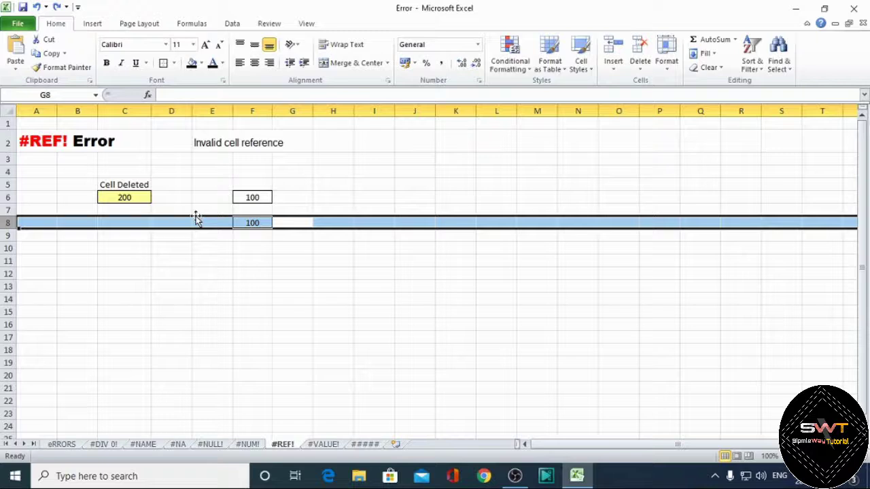
left_click(325, 374)
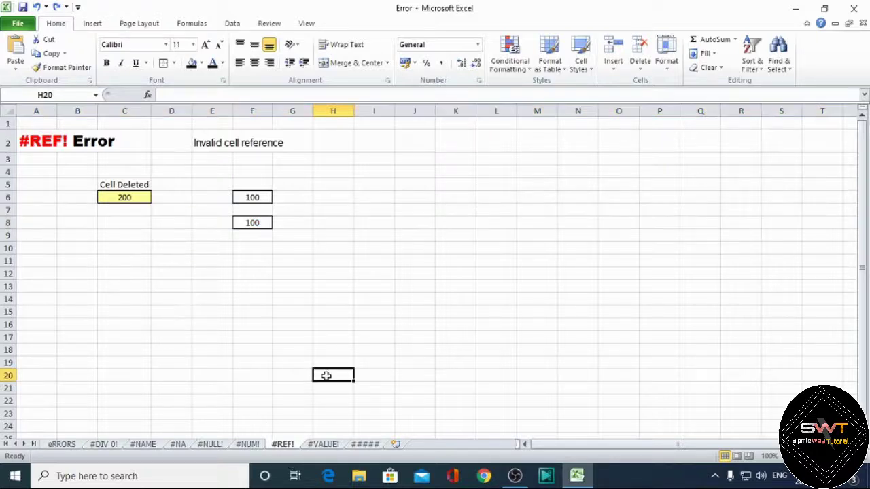
Step: Examine the addition formula in C10 on the #VALUE! sheet and the cells C7 to C9 it refers to
left_click(325, 444)
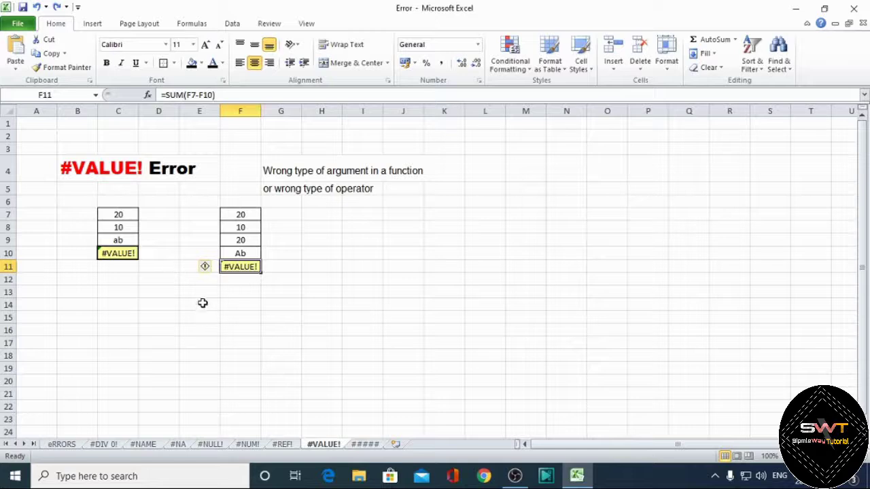
left_click(126, 254)
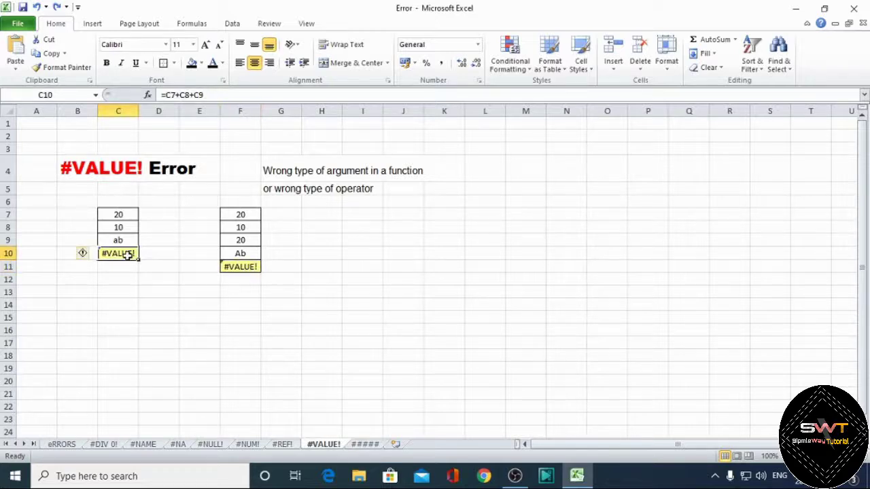
double_click(128, 255)
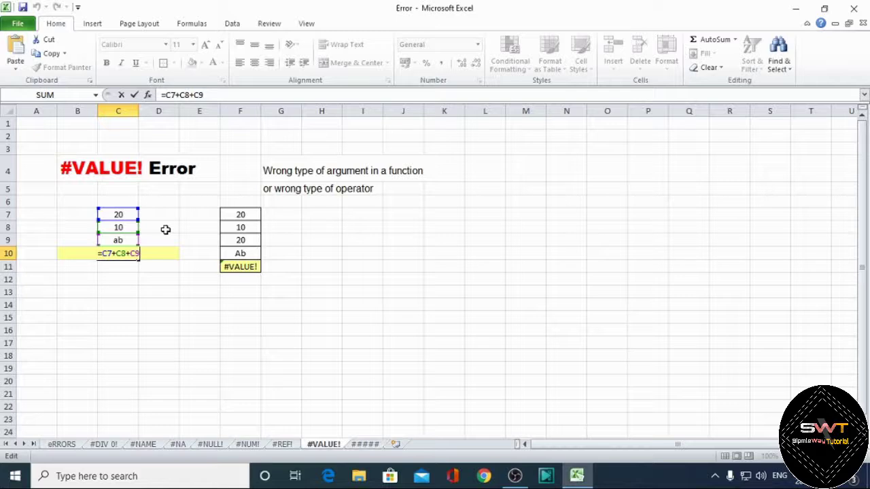
left_click(188, 223)
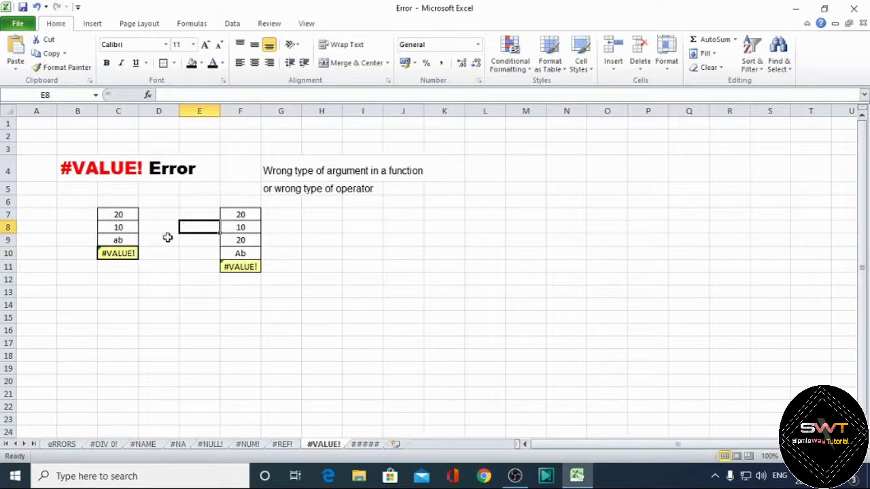
left_click(126, 242)
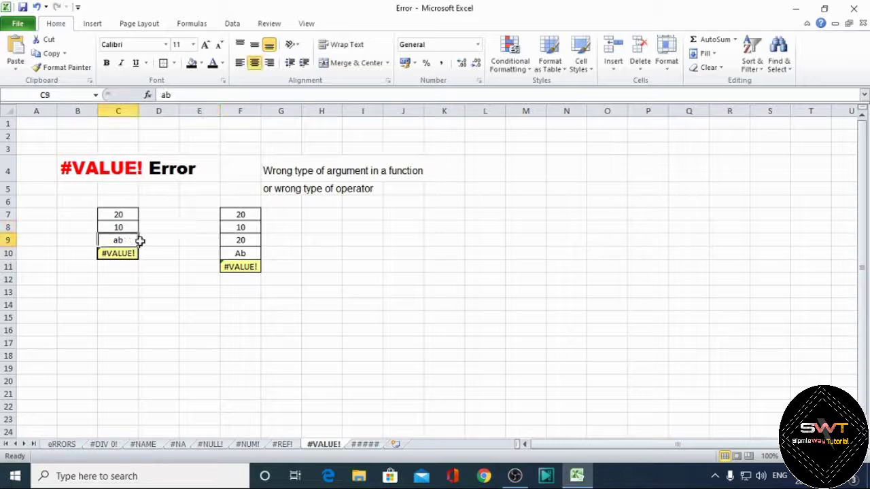
double_click(130, 229)
left_click(126, 242)
left_click_drag(139, 246, 140, 257)
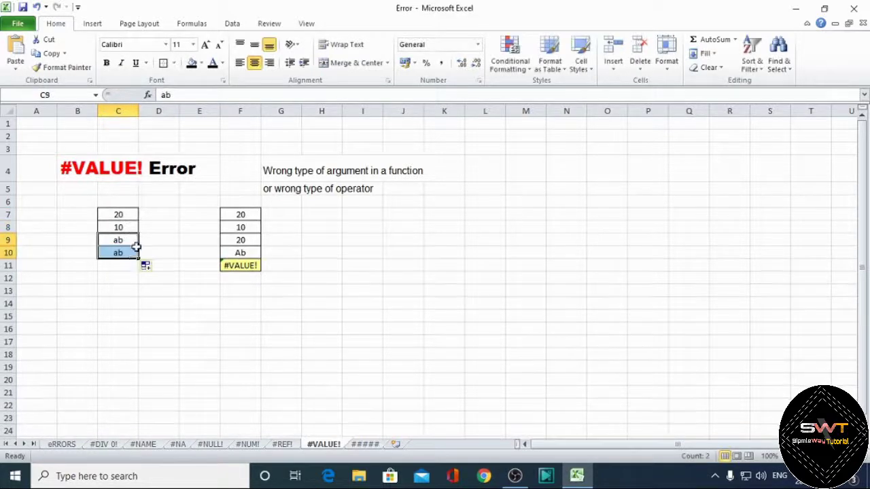
key("ctrl+z")
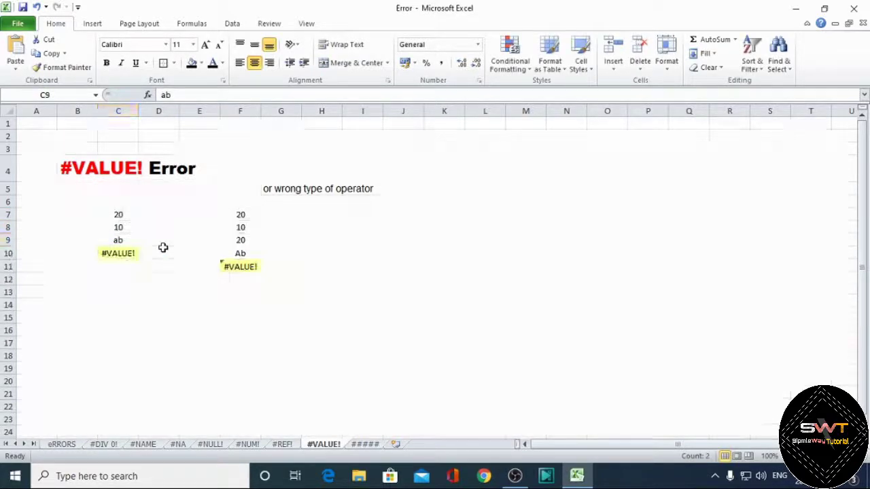
left_click(128, 253)
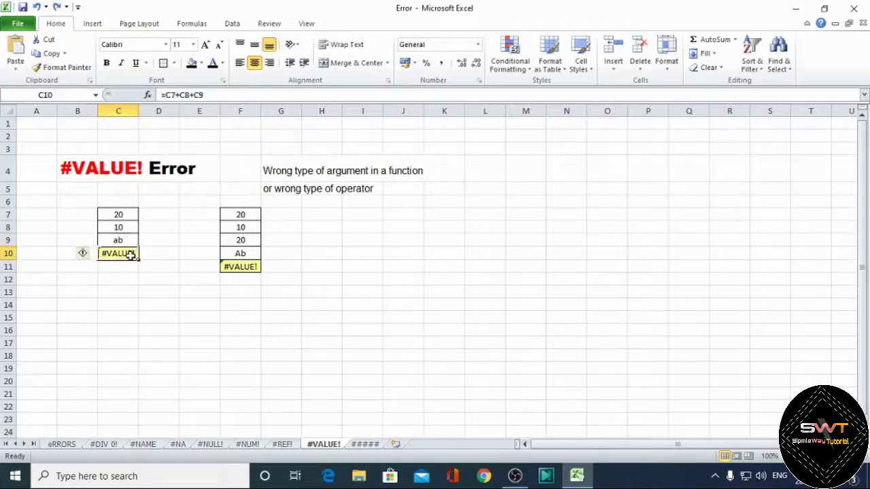
left_click(132, 238)
left_click(132, 253)
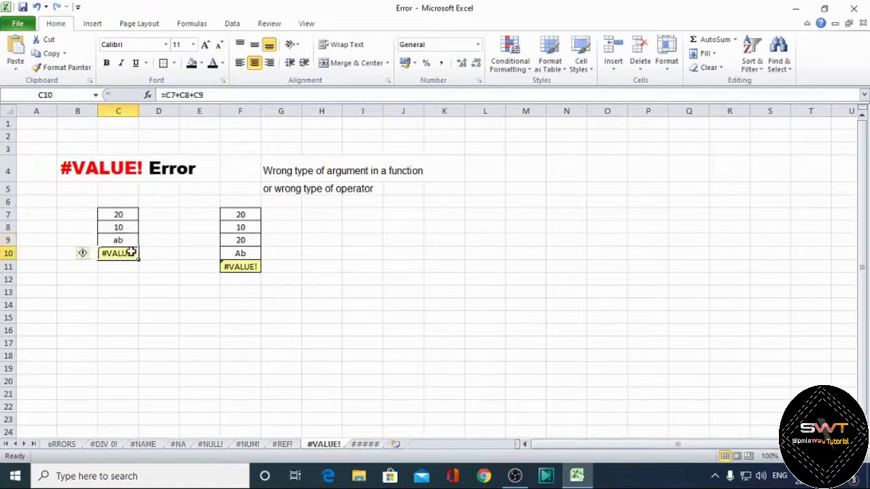
Step: Correct the F11 formula to =SUM(F7:F10) by replacing the minus operator with a range colon, and check the result
left_click(238, 265)
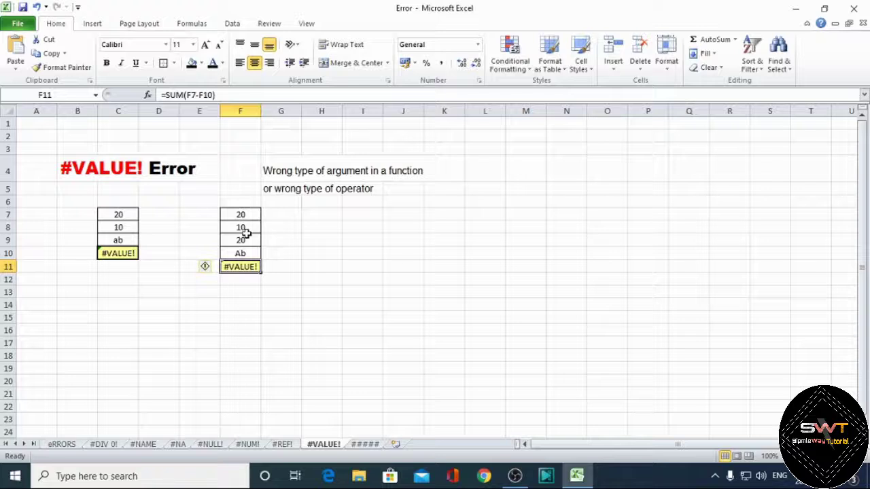
left_click(245, 239)
left_click(246, 264)
double_click(252, 264)
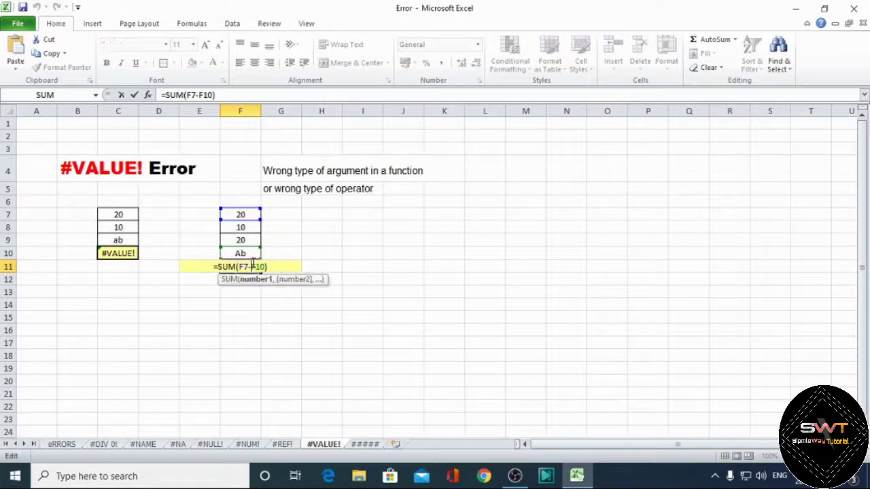
key("BackSpace")
type(":")
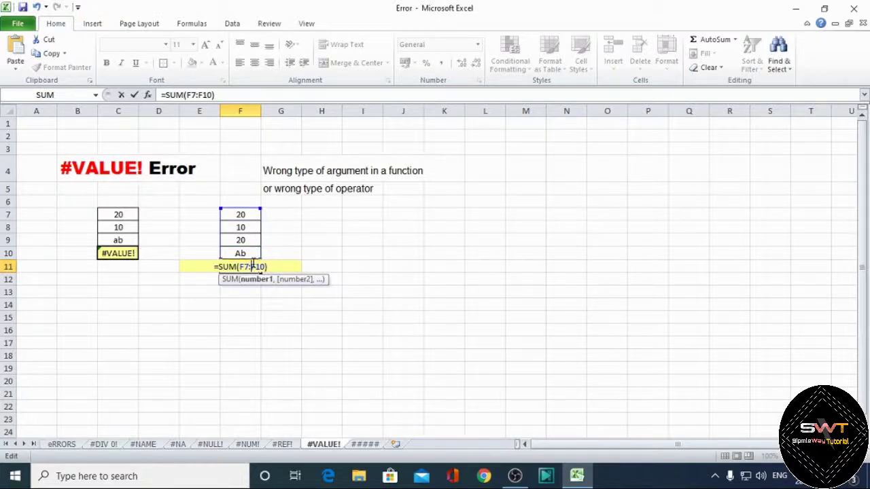
key("Return")
left_click(249, 262)
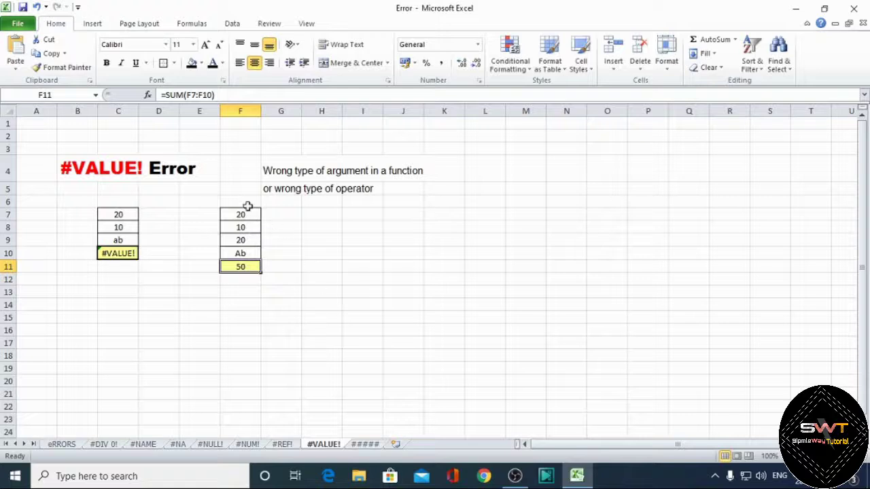
Step: Widen columns B and D on the ##### sheet until the dates in B8 and D8 fit in their cells
left_click(366, 445)
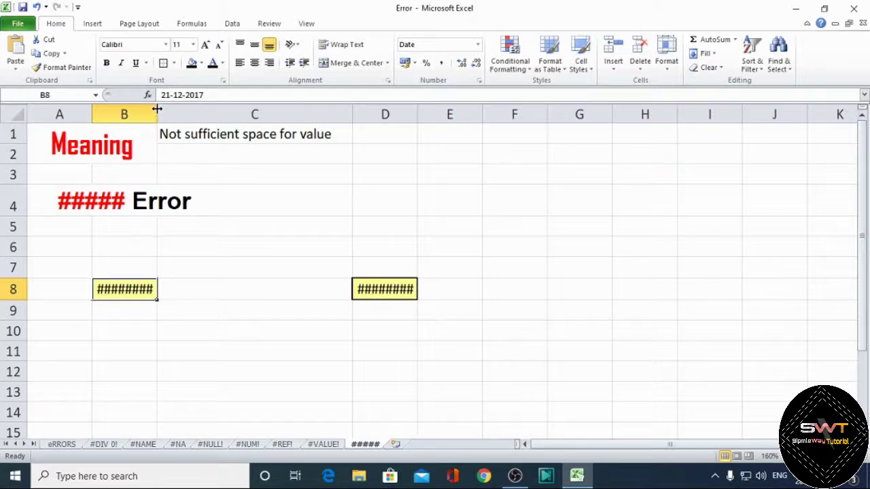
left_click_drag(156, 109, 198, 114)
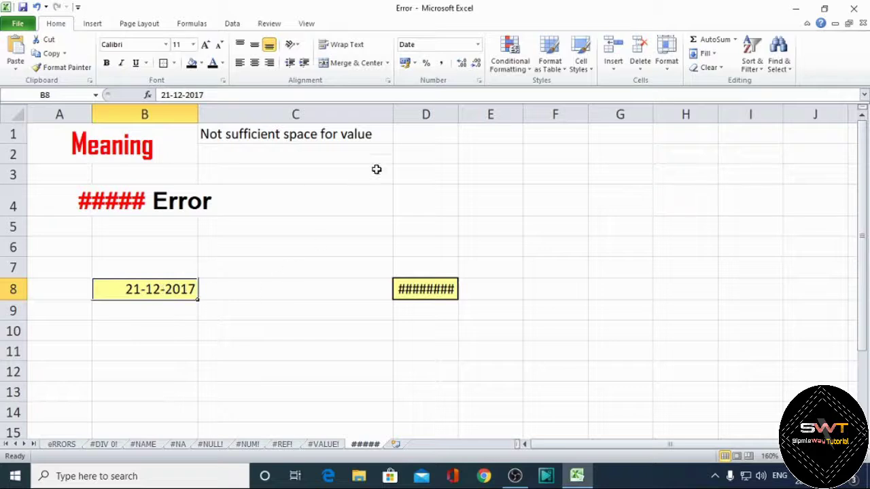
left_click_drag(458, 111, 593, 126)
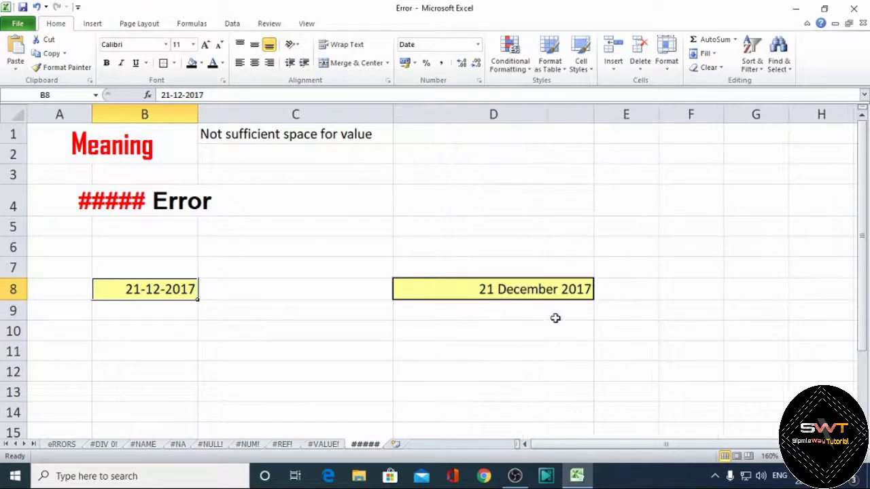